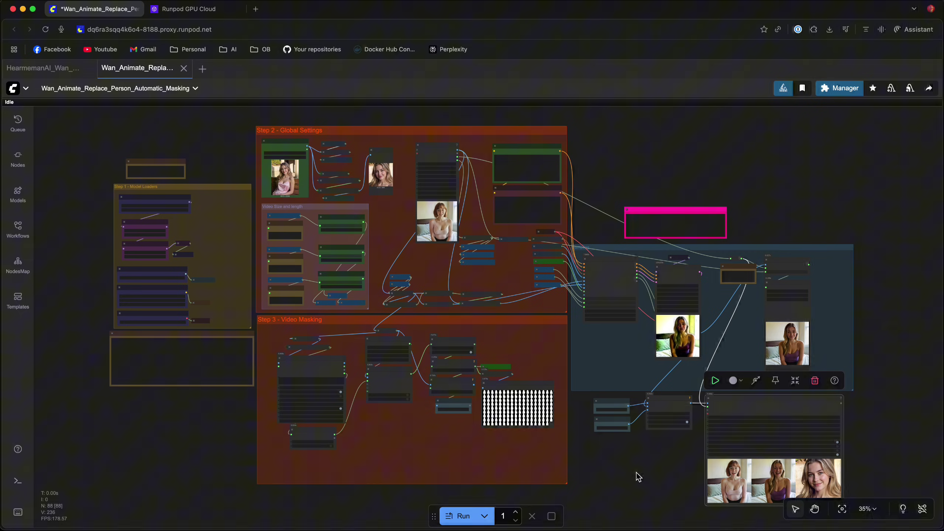
- Play the side-by-side comparison video in the Video Combine node with sound, and mute its preview
{"action": "left_click_drag", "start_coordinate": [686, 524], "coordinate": [387, 373]}
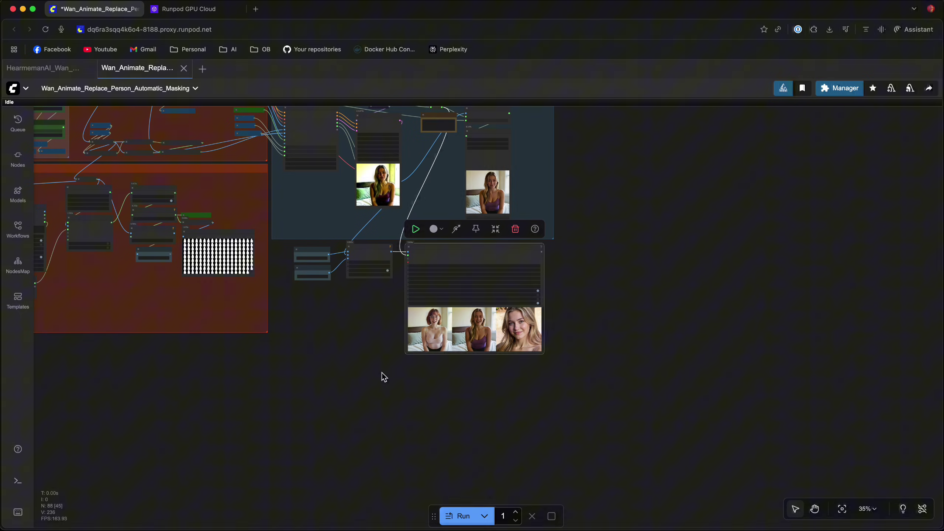
{"action": "scroll", "coordinate": [583, 329], "scroll_direction": "up", "scroll_amount": 12}
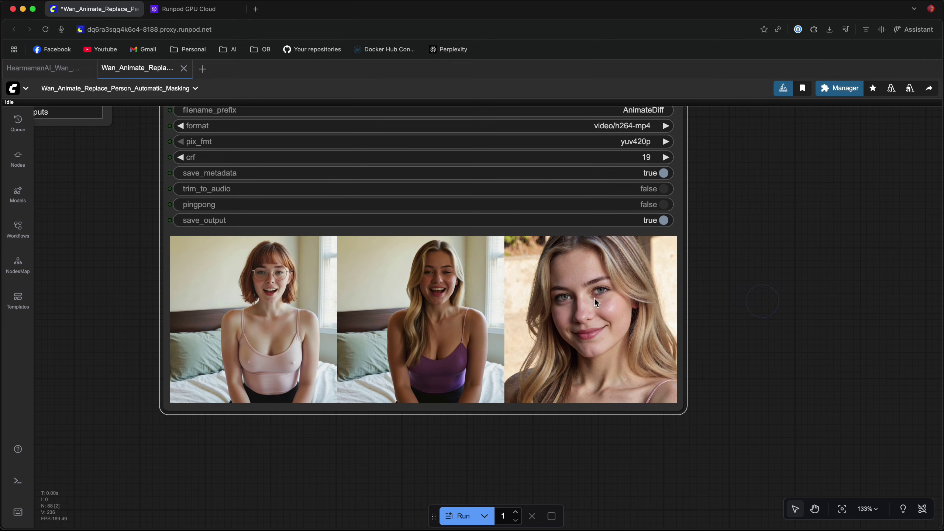
{"action": "right_click", "coordinate": [371, 298]}
{"action": "left_click", "coordinate": [385, 196]}
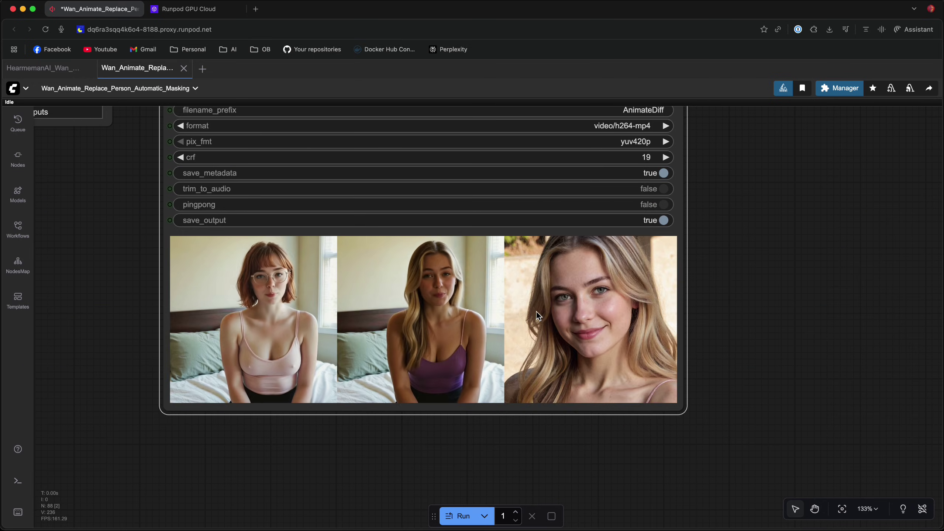
{"action": "right_click", "coordinate": [536, 313]}
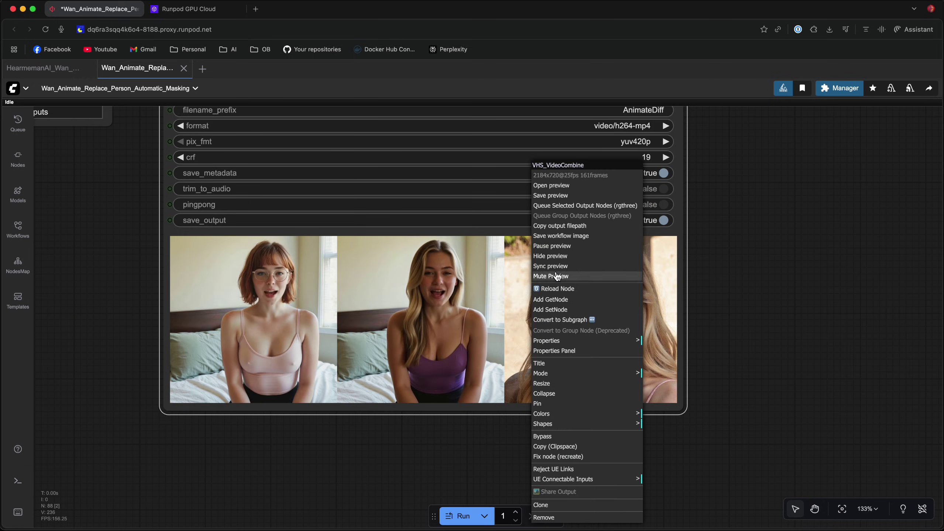
{"action": "left_click", "coordinate": [557, 277]}
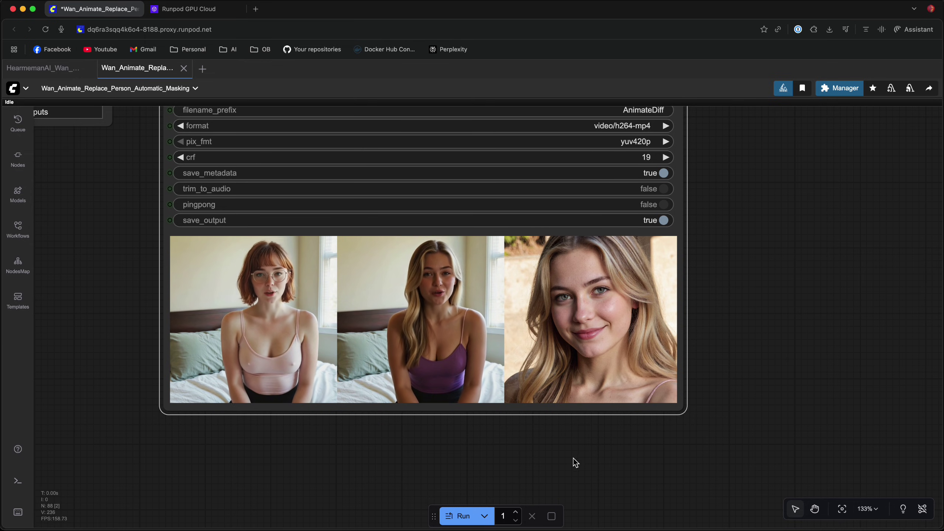
- Examine the models chosen in the Step 1 - Model Loaders group and the setup instructions in the Markdown Note below it
{"action": "scroll", "coordinate": [579, 464], "scroll_direction": "down", "scroll_amount": 5}
{"action": "scroll", "coordinate": [402, 430], "scroll_direction": "down", "scroll_amount": 3}
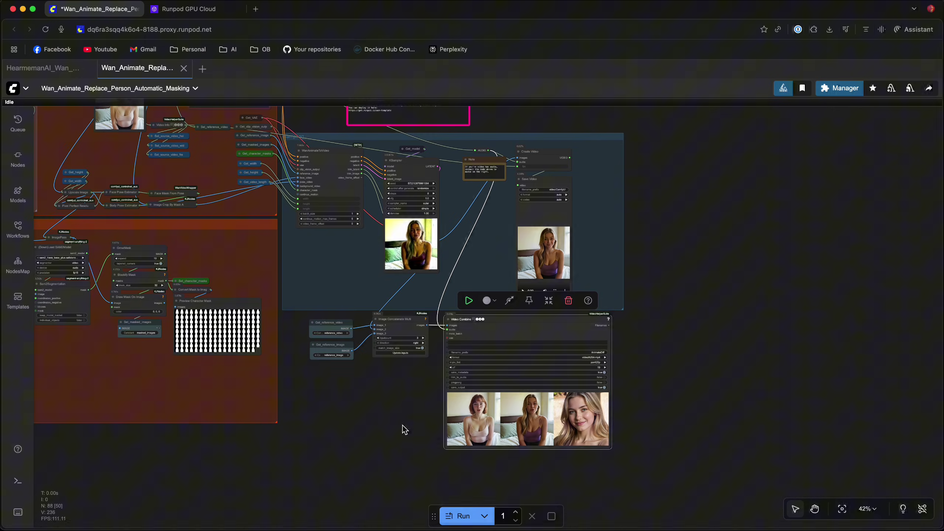
{"action": "left_click_drag", "start_coordinate": [456, 421], "coordinate": [557, 445]}
{"action": "left_click_drag", "start_coordinate": [460, 305], "coordinate": [744, 362]}
{"action": "scroll", "coordinate": [639, 339], "scroll_direction": "down", "scroll_amount": 1}
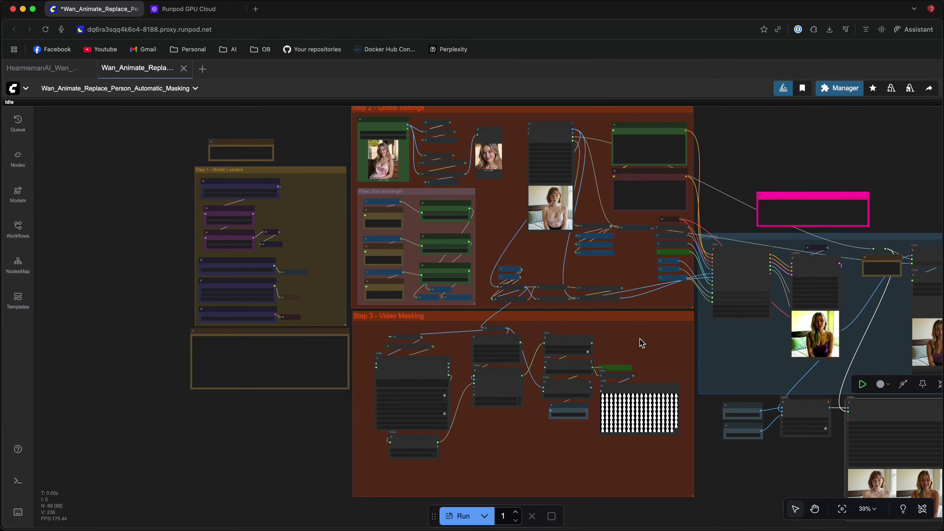
{"action": "left_click_drag", "start_coordinate": [640, 338], "coordinate": [595, 339]}
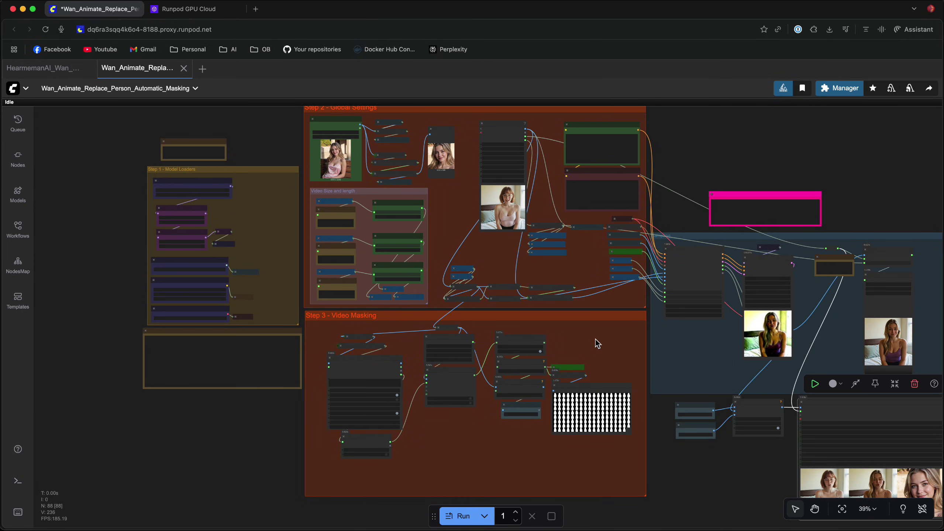
{"action": "scroll", "coordinate": [115, 225], "scroll_direction": "up", "scroll_amount": 10}
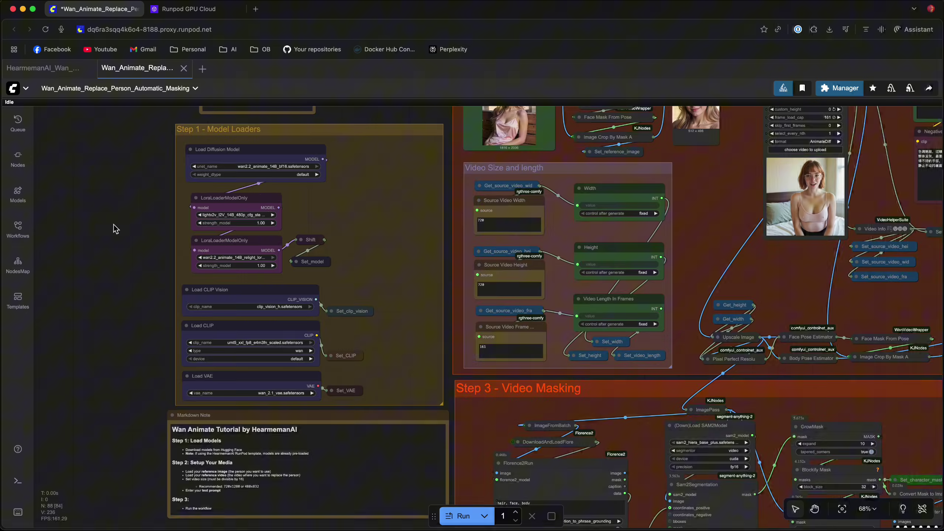
{"action": "scroll", "coordinate": [457, 205], "scroll_direction": "up", "scroll_amount": 1}
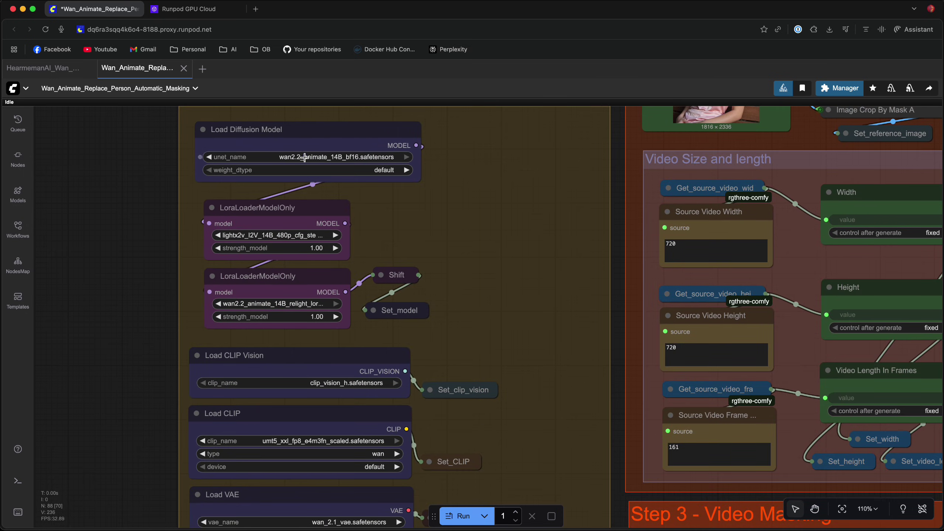
{"action": "scroll", "coordinate": [465, 231], "scroll_direction": "down", "scroll_amount": 2}
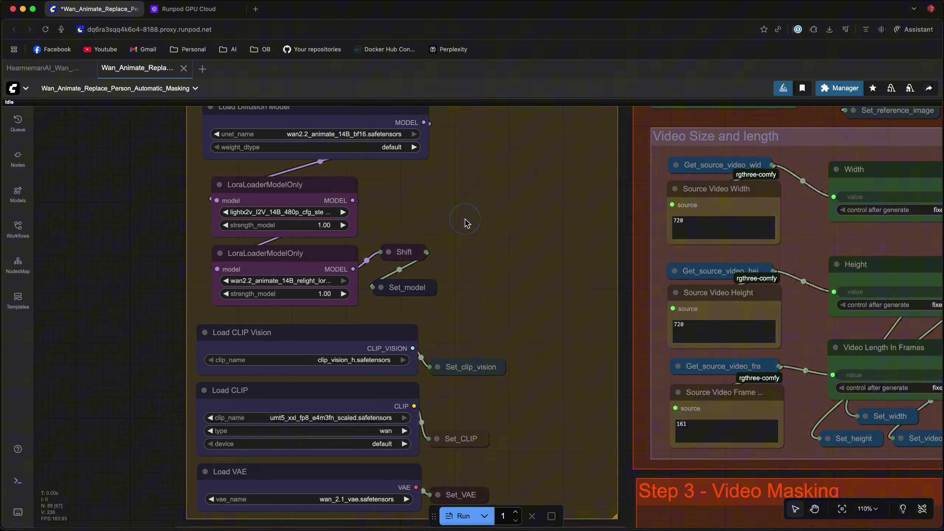
{"action": "scroll", "coordinate": [257, 192], "scroll_direction": "down", "scroll_amount": 2}
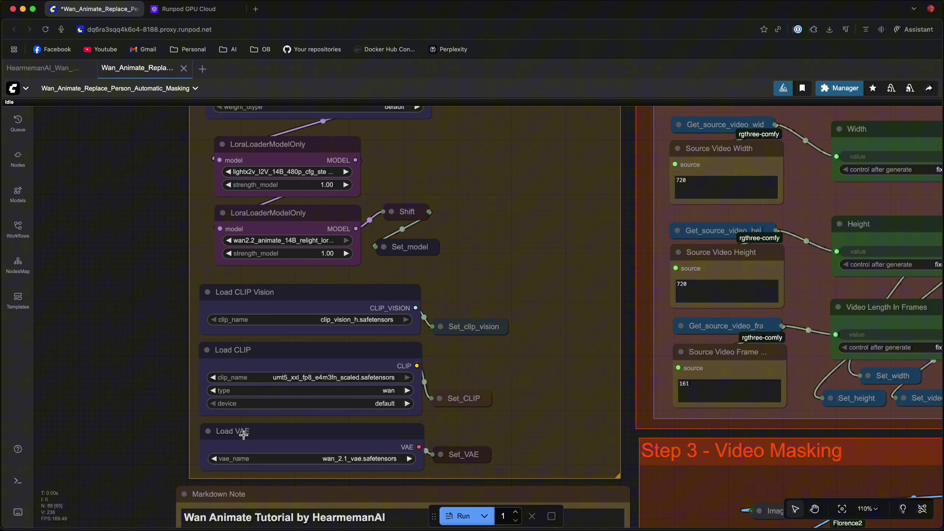
{"action": "scroll", "coordinate": [213, 273], "scroll_direction": "down", "scroll_amount": 3}
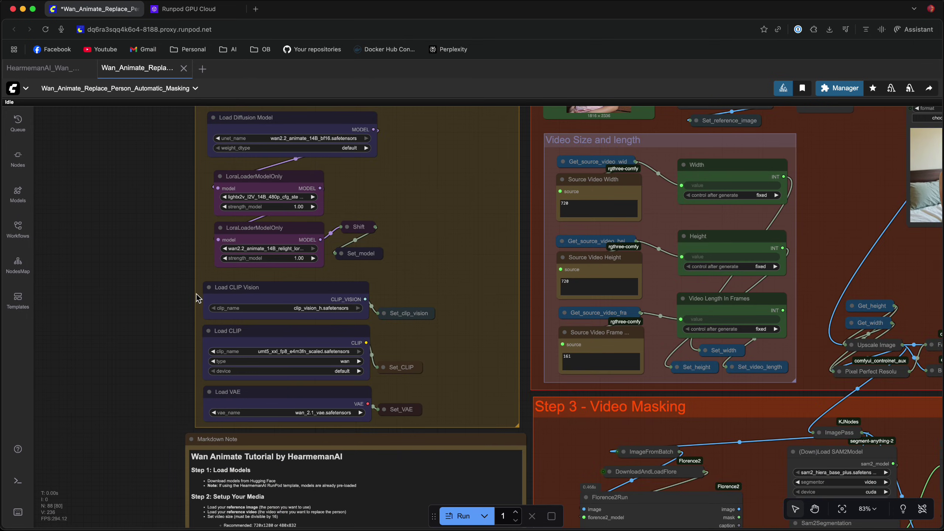
{"action": "scroll", "coordinate": [127, 360], "scroll_direction": "down", "scroll_amount": 5}
{"action": "scroll", "coordinate": [139, 327], "scroll_direction": "up", "scroll_amount": 5}
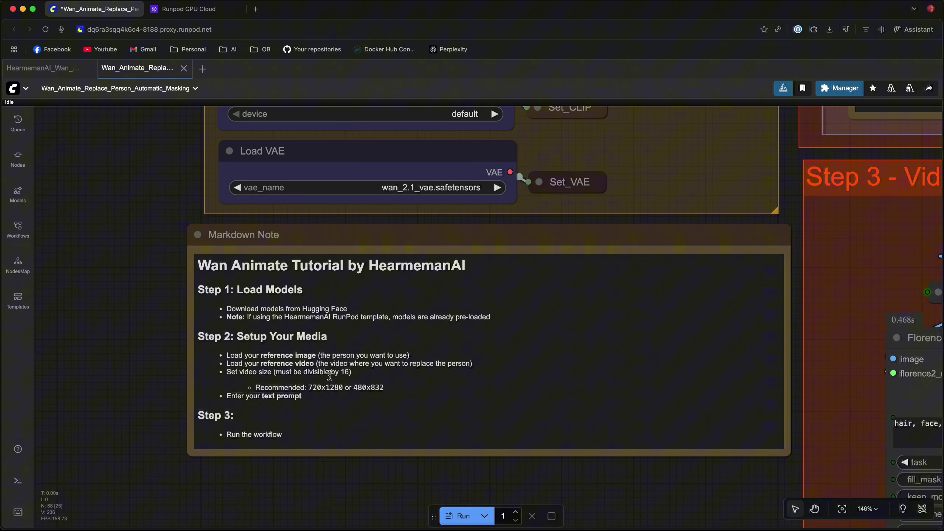
- Examine the reference image in Step 2 - Global Settings and the pose, face mask and crop nodes leading to its preview
{"action": "scroll", "coordinate": [193, 192], "scroll_direction": "down", "scroll_amount": 3}
{"action": "left_click_drag", "start_coordinate": [193, 192], "coordinate": [121, 267]}
{"action": "scroll", "coordinate": [111, 314], "scroll_direction": "down", "scroll_amount": 2}
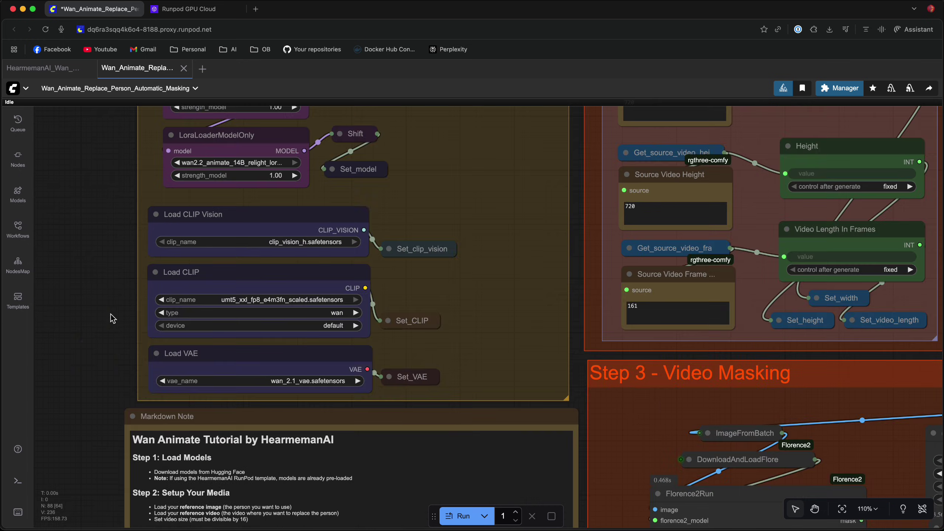
{"action": "scroll", "coordinate": [428, 206], "scroll_direction": "down", "scroll_amount": 2}
{"action": "left_click_drag", "start_coordinate": [428, 206], "coordinate": [266, 362]}
{"action": "left_click_drag", "start_coordinate": [253, 277], "coordinate": [202, 373]}
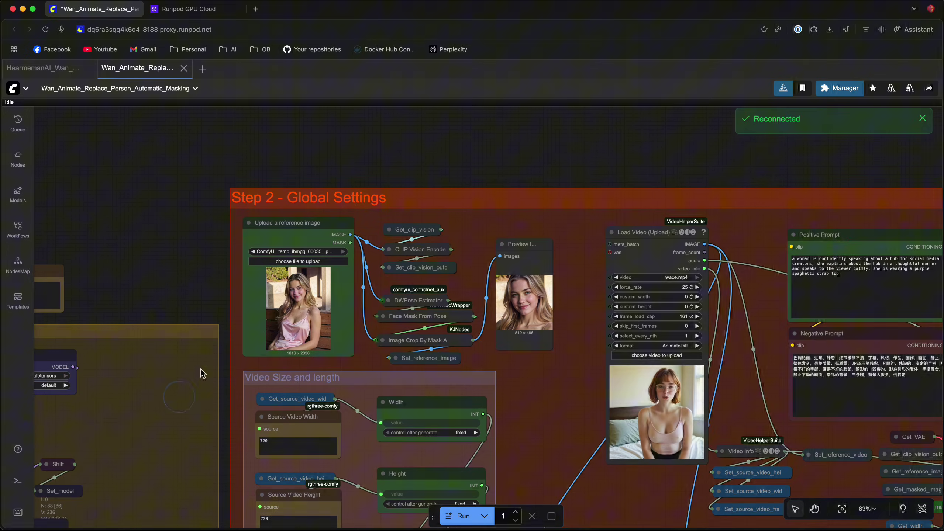
{"action": "scroll", "coordinate": [400, 210], "scroll_direction": "up", "scroll_amount": 5}
{"action": "left_click_drag", "start_coordinate": [522, 293], "coordinate": [522, 242]}
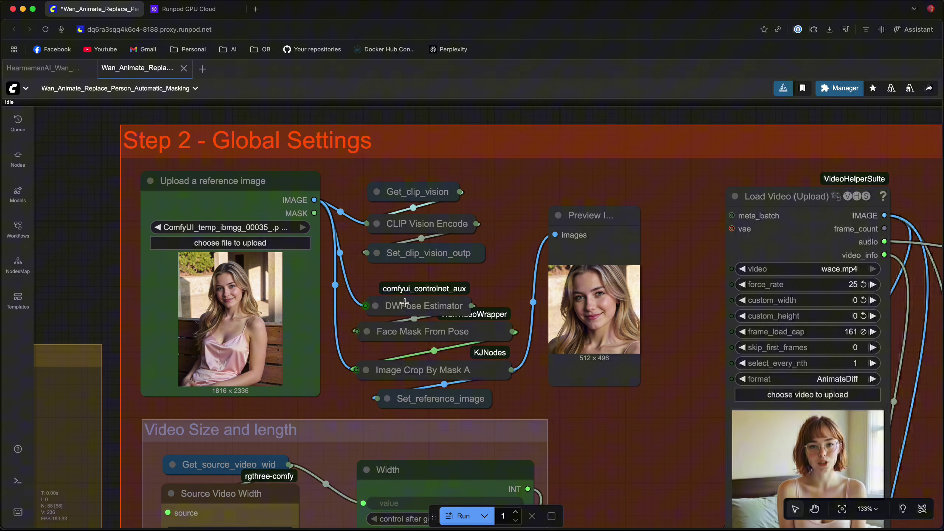
{"action": "left_click_drag", "start_coordinate": [420, 306], "coordinate": [422, 302]}
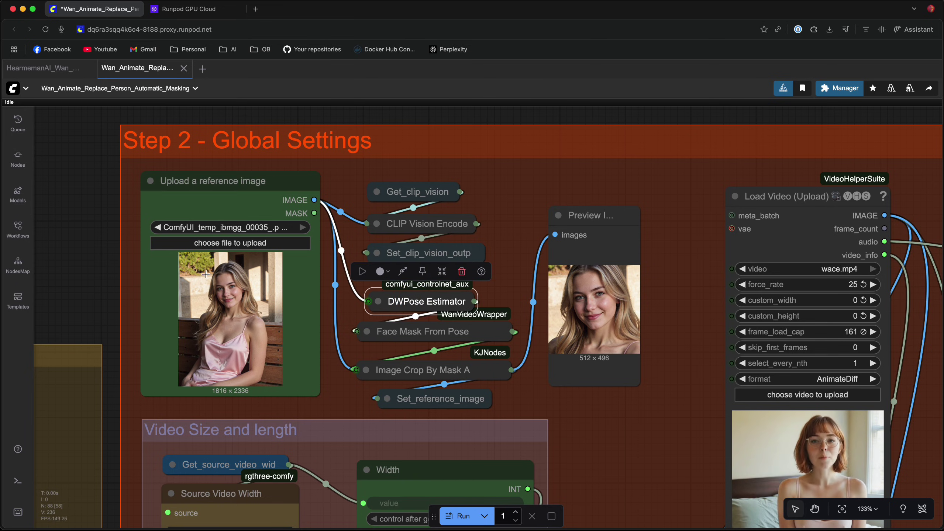
{"action": "scroll", "coordinate": [634, 310], "scroll_direction": "up", "scroll_amount": 3}
{"action": "scroll", "coordinate": [634, 309], "scroll_direction": "up", "scroll_amount": 1}
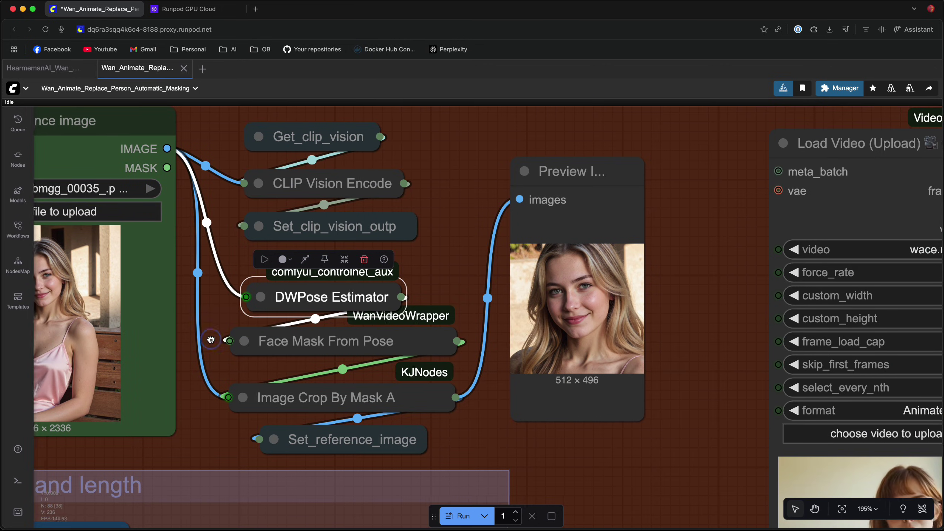
{"action": "scroll", "coordinate": [373, 257], "scroll_direction": "left", "scroll_amount": 7}
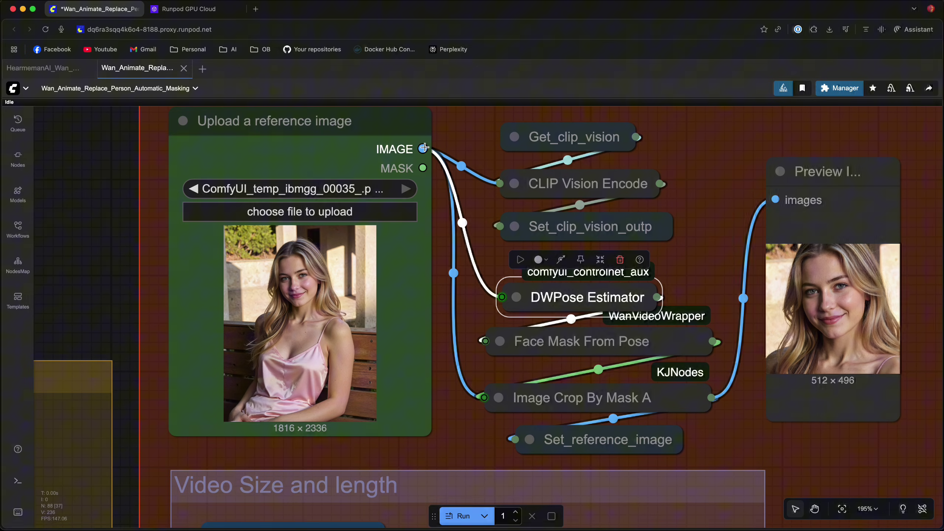
- Try linking the reference image's IMAGE output directly to the Set_reference_image node, bypassing the face crop
{"action": "left_click_drag", "start_coordinate": [423, 149], "coordinate": [523, 442]}
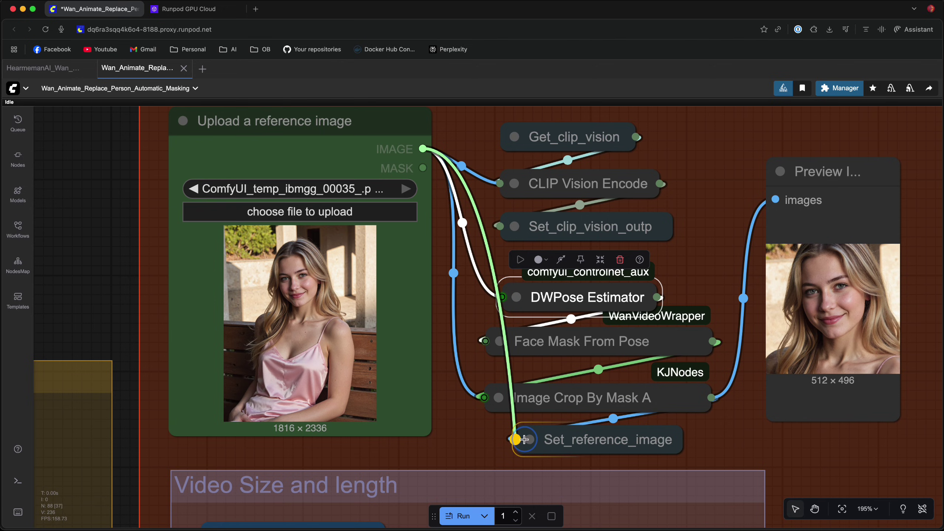
{"action": "left_click_drag", "start_coordinate": [524, 439], "coordinate": [524, 439]}
{"action": "left_click_drag", "start_coordinate": [451, 306], "coordinate": [390, 301]}
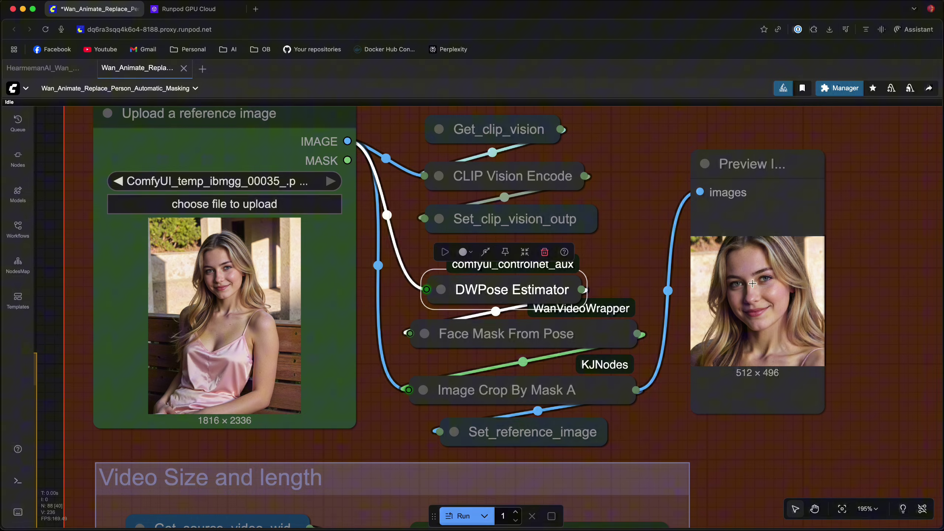
- Set force_rate in the Load Video (Upload) node to 0 and return it to 25
{"action": "scroll", "coordinate": [759, 277], "scroll_direction": "down", "scroll_amount": 5}
{"action": "left_click_drag", "start_coordinate": [777, 440], "coordinate": [681, 438]}
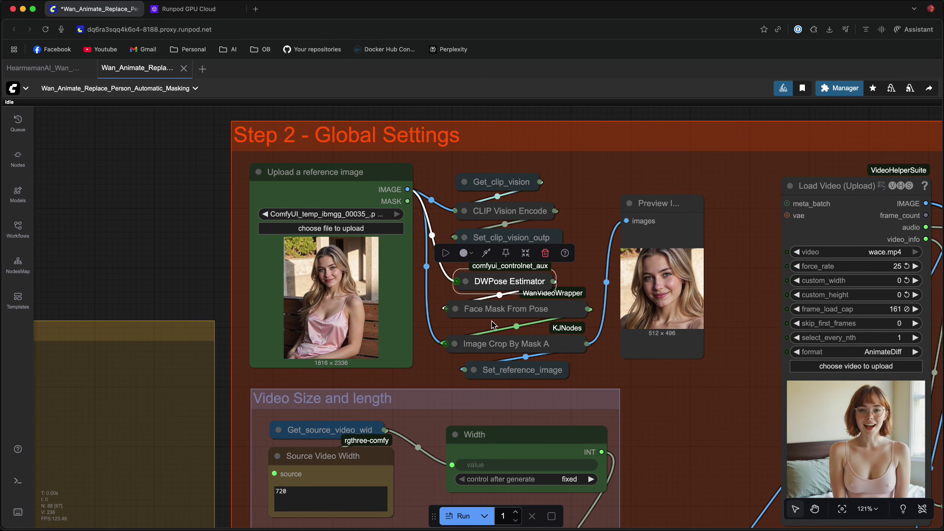
{"action": "scroll", "coordinate": [415, 354], "scroll_direction": "right", "scroll_amount": 10}
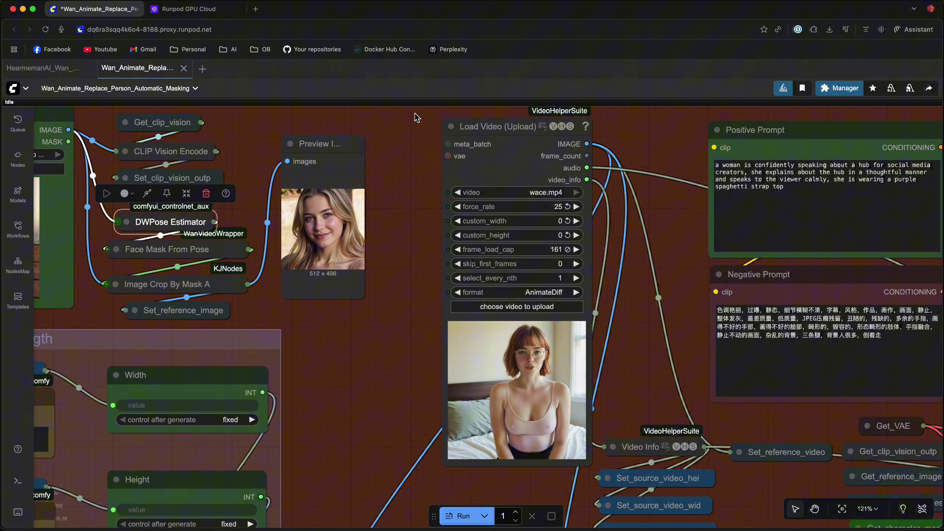
{"action": "scroll", "coordinate": [390, 191], "scroll_direction": "up", "scroll_amount": 2}
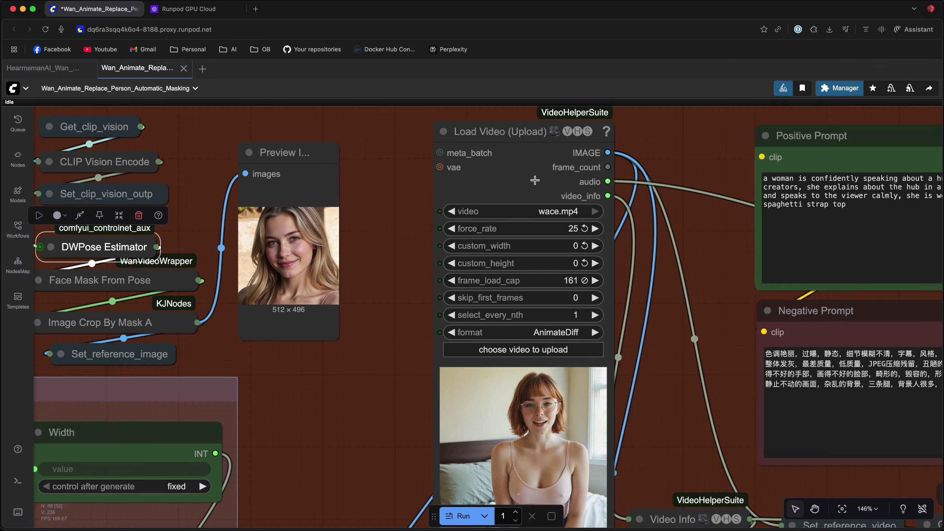
{"action": "left_click", "coordinate": [555, 228]}
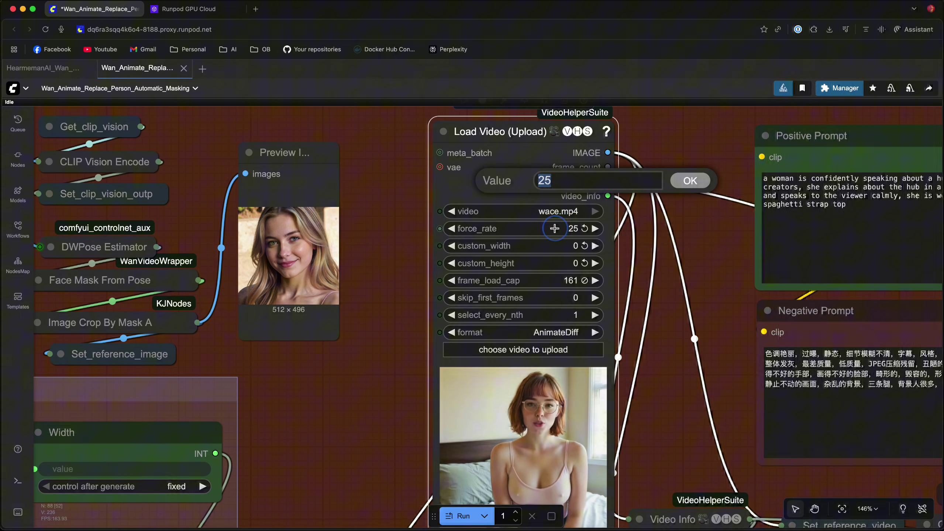
{"action": "type", "text": "0"}
{"action": "key", "text": "Return"}
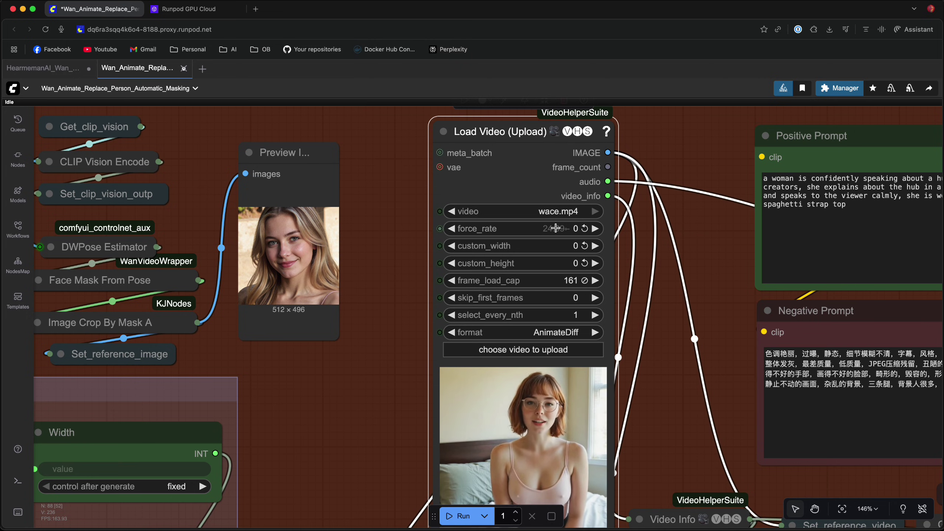
{"action": "left_click", "coordinate": [556, 228]}
{"action": "key", "text": "Return"}
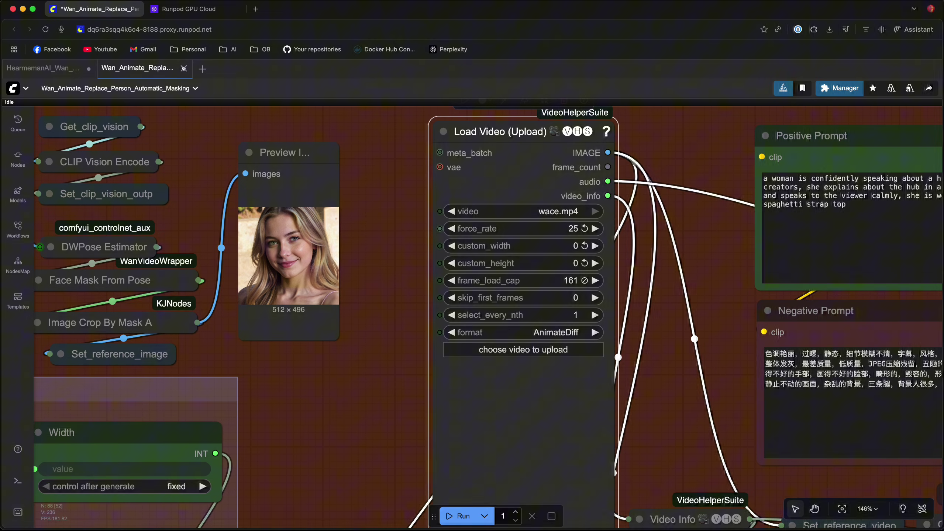
- Set frame_load_cap in the Load Video (Upload) node to 0 and return it to 161
{"action": "left_click_drag", "start_coordinate": [693, 427], "coordinate": [665, 384]}
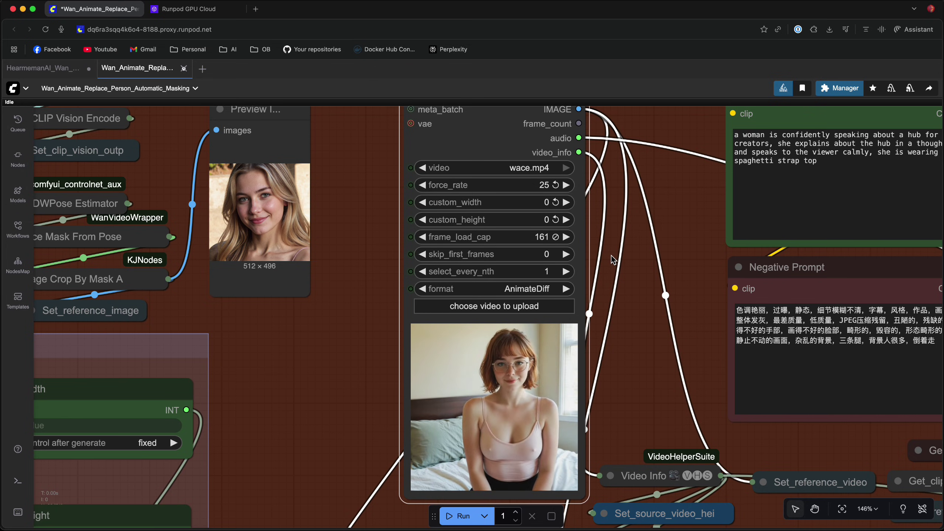
{"action": "left_click", "coordinate": [543, 236]}
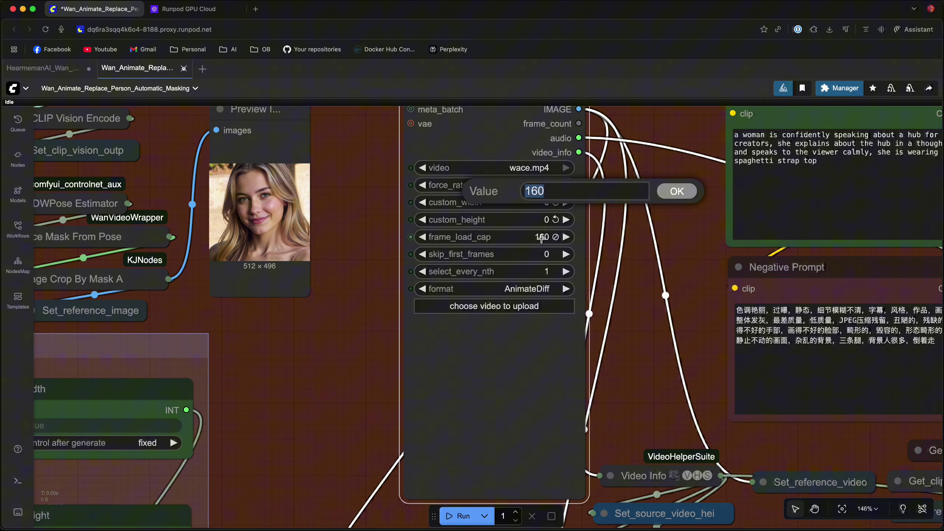
{"action": "type", "text": "0"}
{"action": "key", "text": "Return"}
{"action": "left_click", "coordinate": [640, 300]}
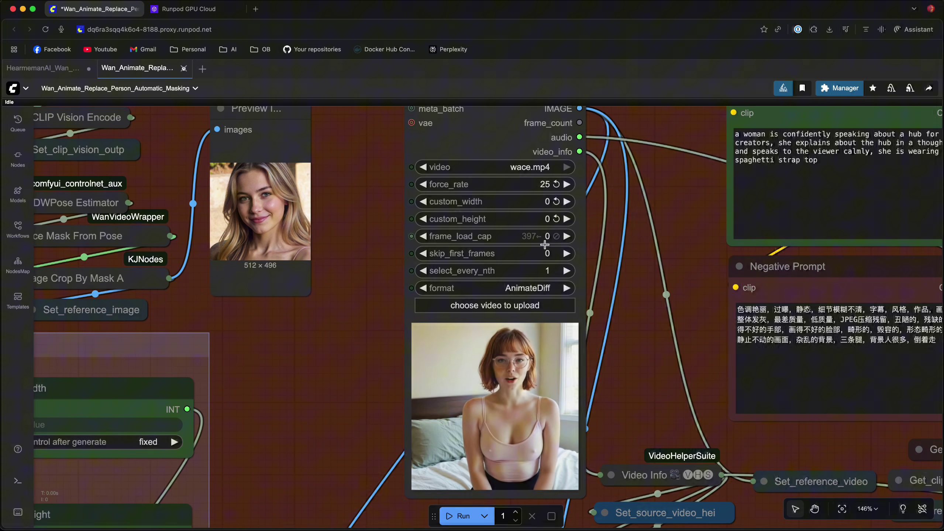
{"action": "left_click", "coordinate": [529, 237]}
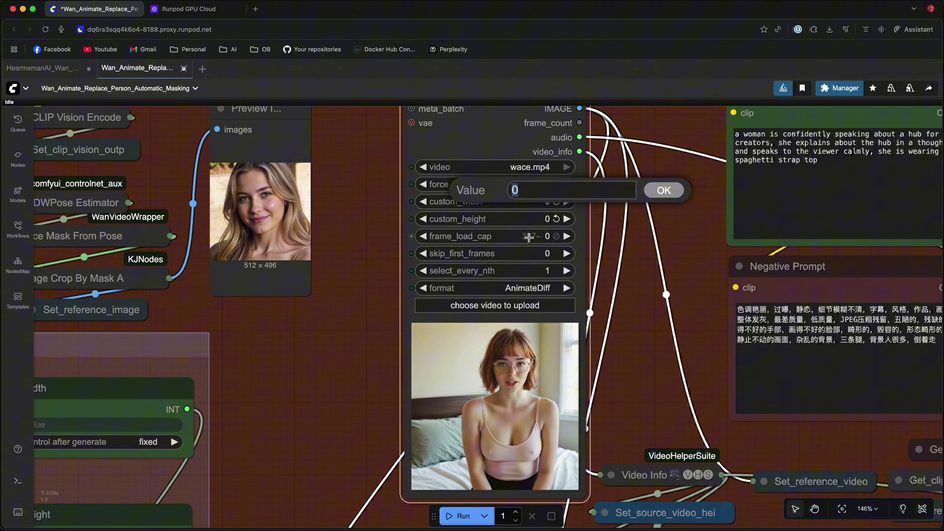
{"action": "type", "text": "161"}
{"action": "key", "text": "Return"}
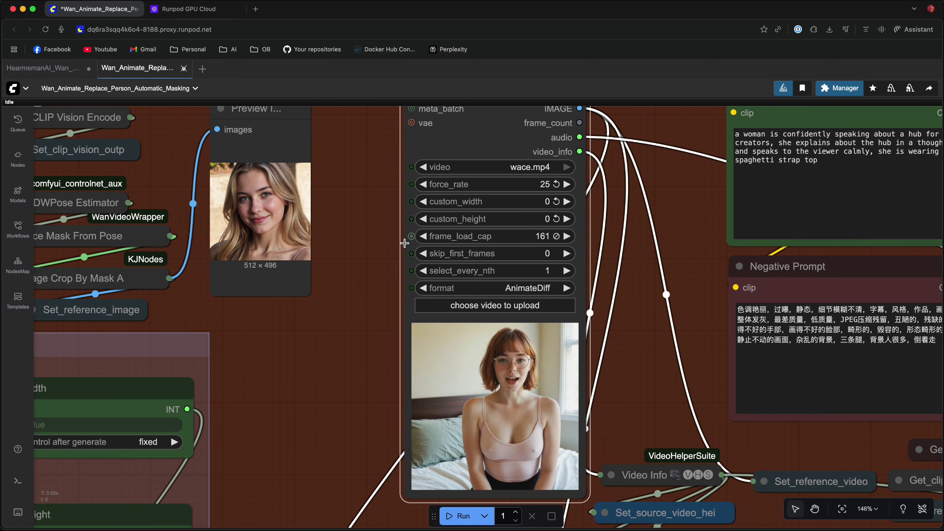
- Examine the text in the Positive Prompt and Negative Prompt nodes
{"action": "scroll", "coordinate": [351, 300], "scroll_direction": "down", "scroll_amount": 2}
{"action": "left_click_drag", "start_coordinate": [326, 273], "coordinate": [199, 331]}
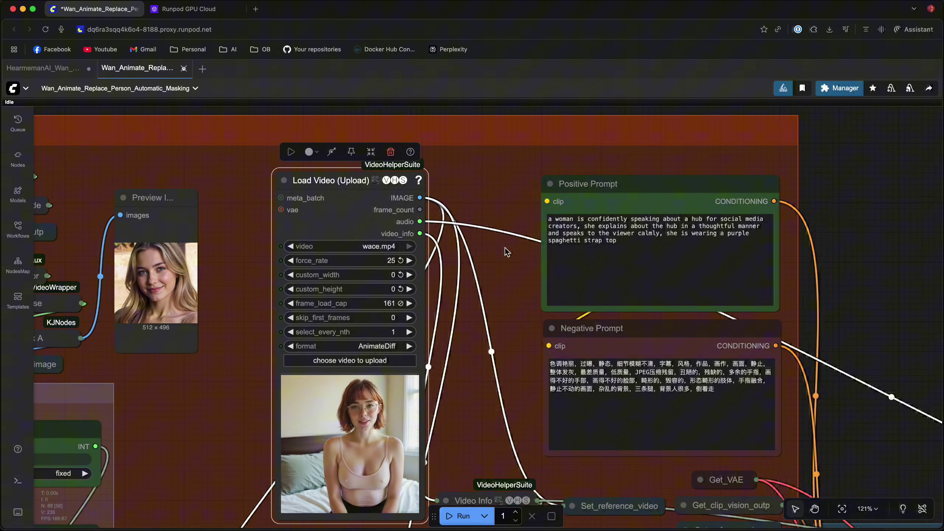
{"action": "scroll", "coordinate": [505, 248], "scroll_direction": "up", "scroll_amount": 4}
{"action": "left_click_drag", "start_coordinate": [472, 275], "coordinate": [304, 243]}
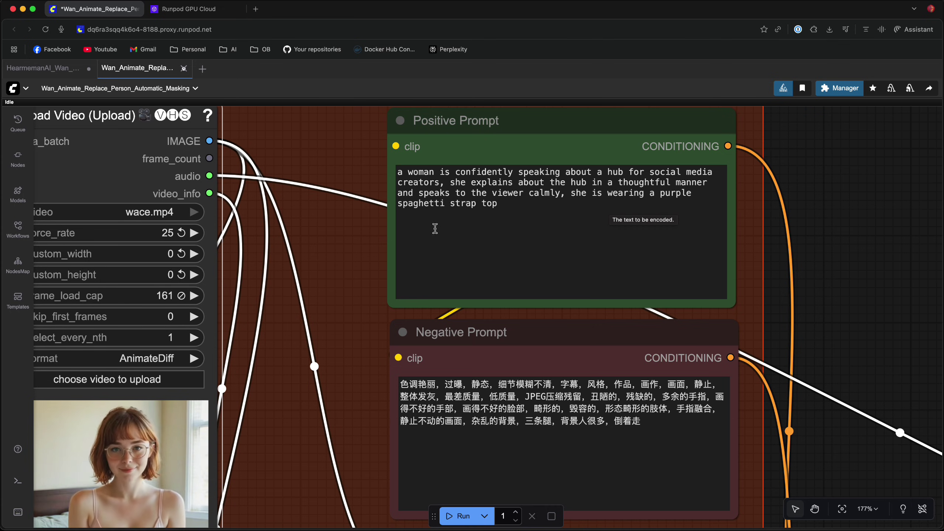
- Examine the Video Size and length group, including the source width, height and frame count displays feeding the Width, Height and Video Length nodes
{"action": "scroll", "coordinate": [314, 341], "scroll_direction": "down", "scroll_amount": 2}
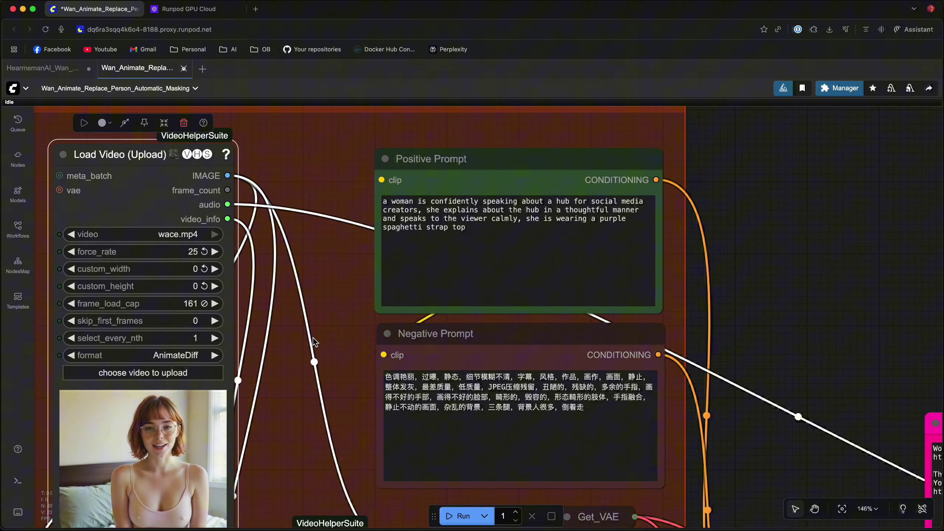
{"action": "scroll", "coordinate": [314, 339], "scroll_direction": "down", "scroll_amount": 3}
{"action": "left_click_drag", "start_coordinate": [298, 419], "coordinate": [552, 333]}
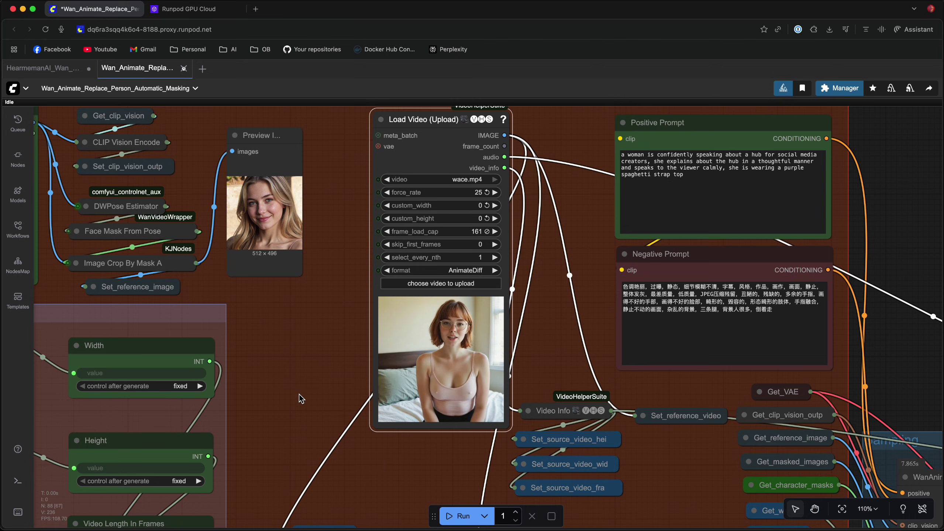
{"action": "left_click_drag", "start_coordinate": [318, 392], "coordinate": [539, 266]}
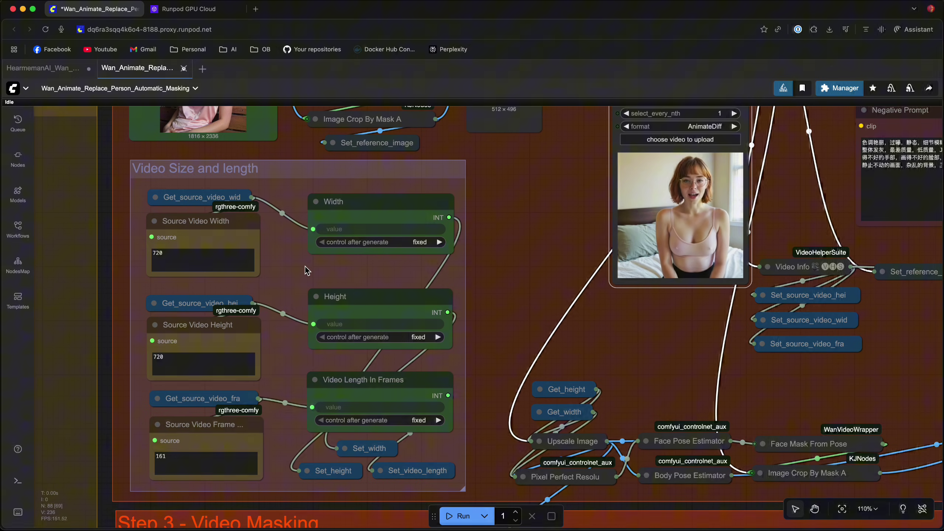
{"action": "left_click_drag", "start_coordinate": [524, 221], "coordinate": [377, 366]}
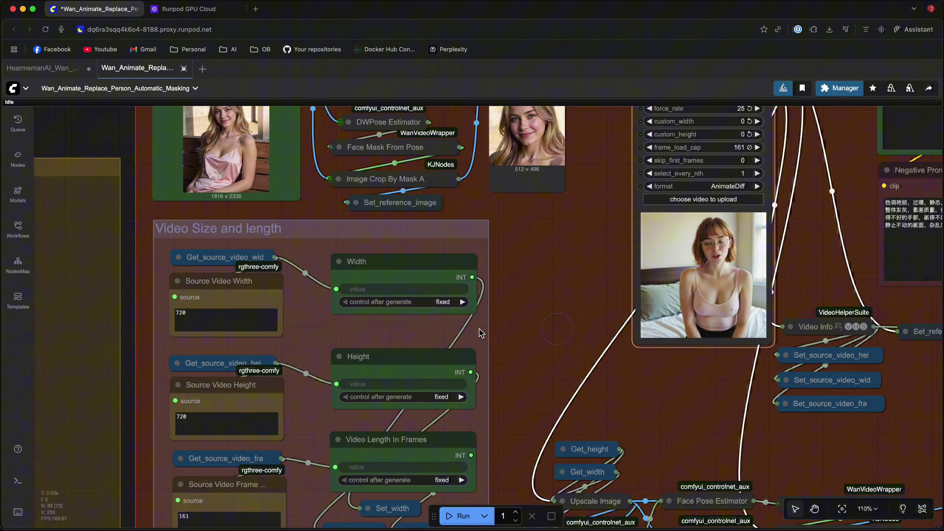
{"action": "scroll", "coordinate": [295, 340], "scroll_direction": "up", "scroll_amount": 4}
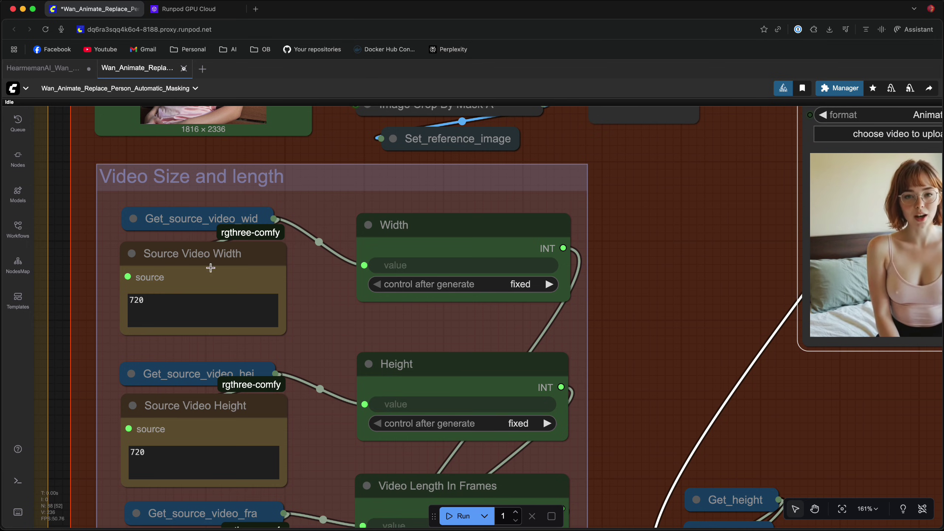
{"action": "scroll", "coordinate": [210, 268], "scroll_direction": "down", "scroll_amount": 3}
{"action": "scroll", "coordinate": [329, 292], "scroll_direction": "down", "scroll_amount": 5}
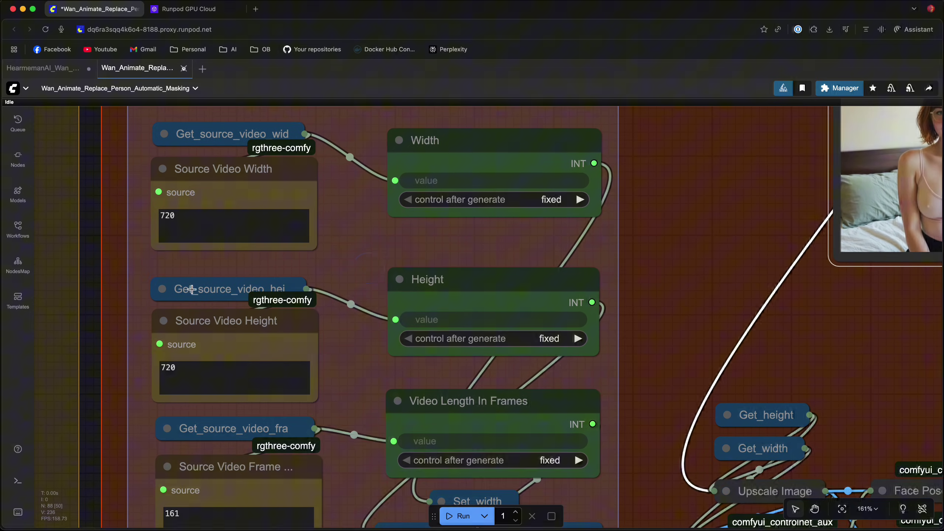
{"action": "scroll", "coordinate": [294, 364], "scroll_direction": "down", "scroll_amount": 4}
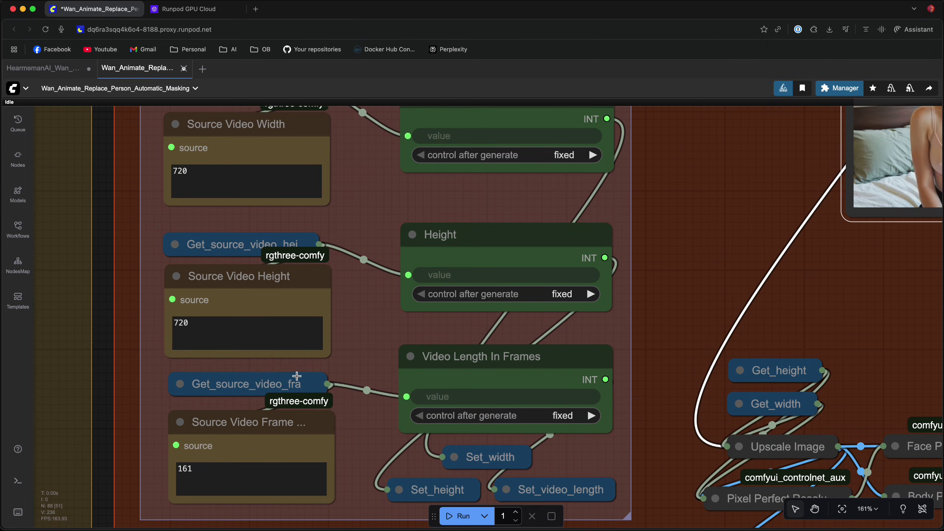
- Disconnect the source video width from the Width node's value input to expose its manual value, and link it back again
{"action": "scroll", "coordinate": [358, 371], "scroll_direction": "up", "scroll_amount": 4}
{"action": "left_click_drag", "start_coordinate": [401, 191], "coordinate": [348, 185]}
{"action": "left_click", "coordinate": [342, 150]}
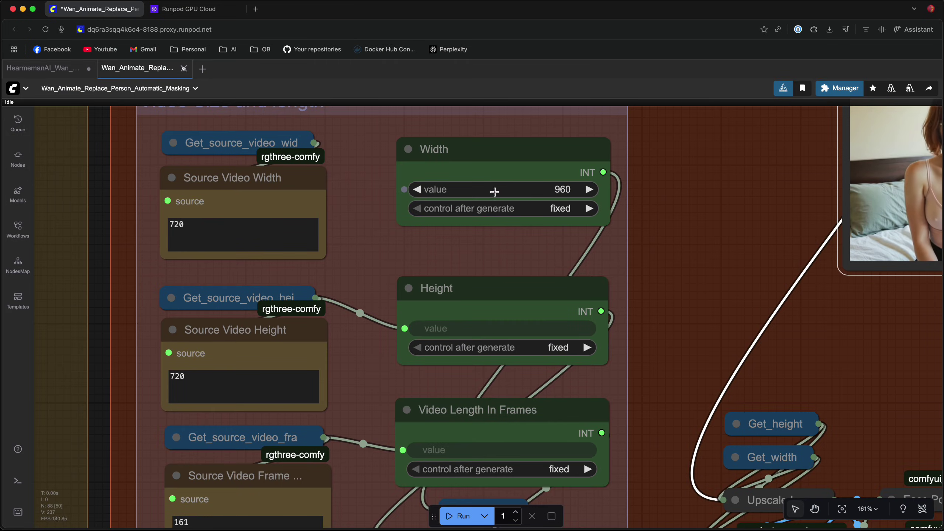
{"action": "left_click_drag", "start_coordinate": [312, 146], "coordinate": [313, 143]}
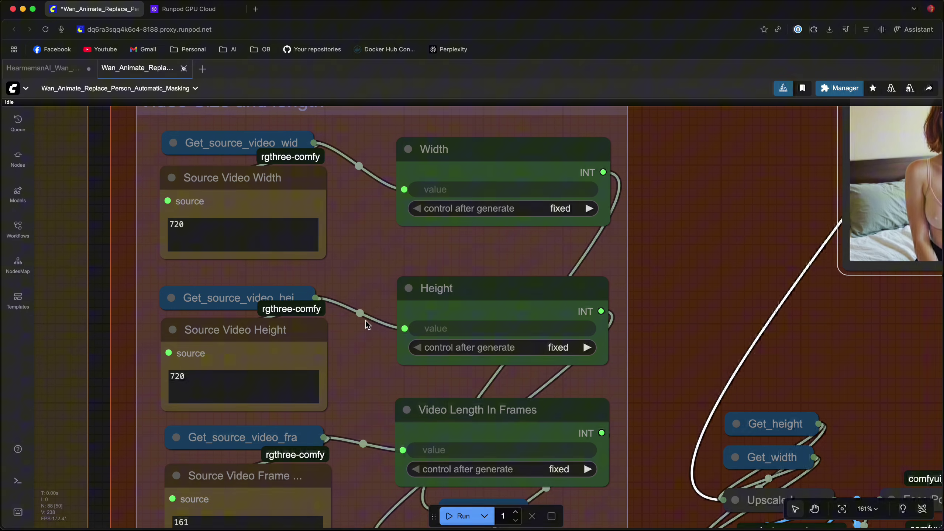
- Examine the Step 3 - Video Masking group and the detection prompt and settings of its Florence2Run node
{"action": "scroll", "coordinate": [366, 234], "scroll_direction": "down", "scroll_amount": 4}
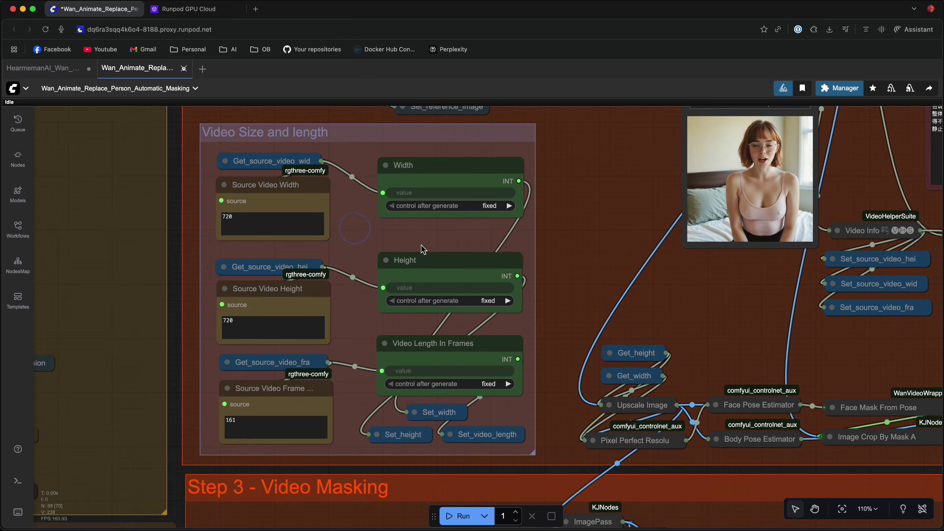
{"action": "left_click_drag", "start_coordinate": [658, 182], "coordinate": [637, 226]}
{"action": "left_click_drag", "start_coordinate": [601, 305], "coordinate": [641, 291]}
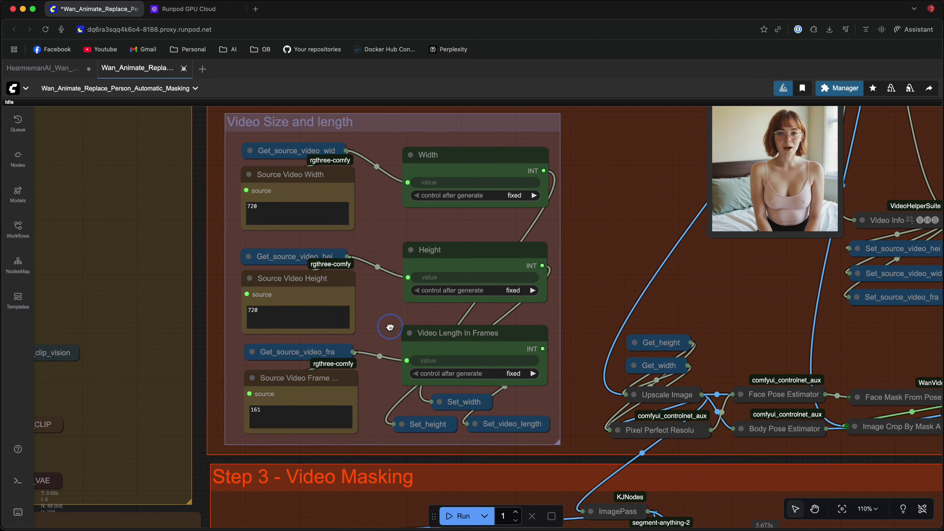
{"action": "scroll", "coordinate": [385, 327], "scroll_direction": "down", "scroll_amount": 2}
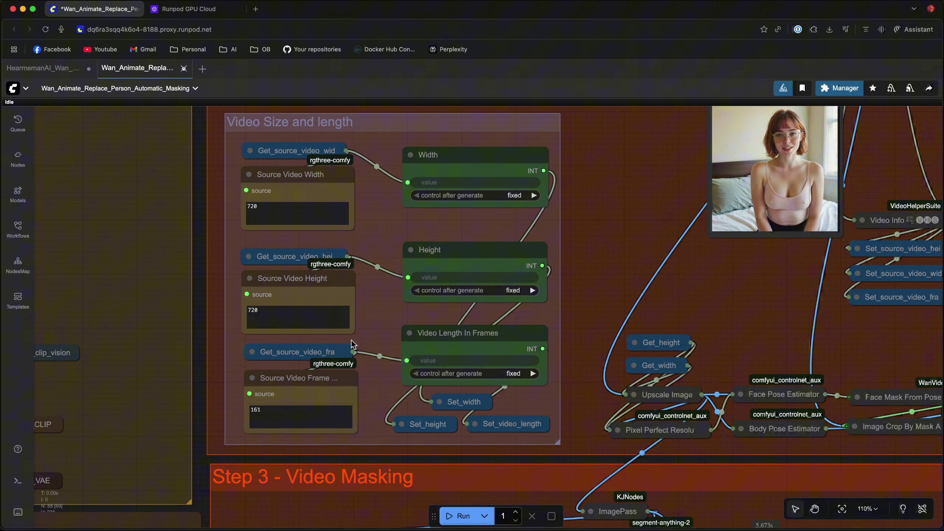
{"action": "scroll", "coordinate": [362, 309], "scroll_direction": "down", "scroll_amount": 2}
{"action": "scroll", "coordinate": [360, 297], "scroll_direction": "down", "scroll_amount": 2}
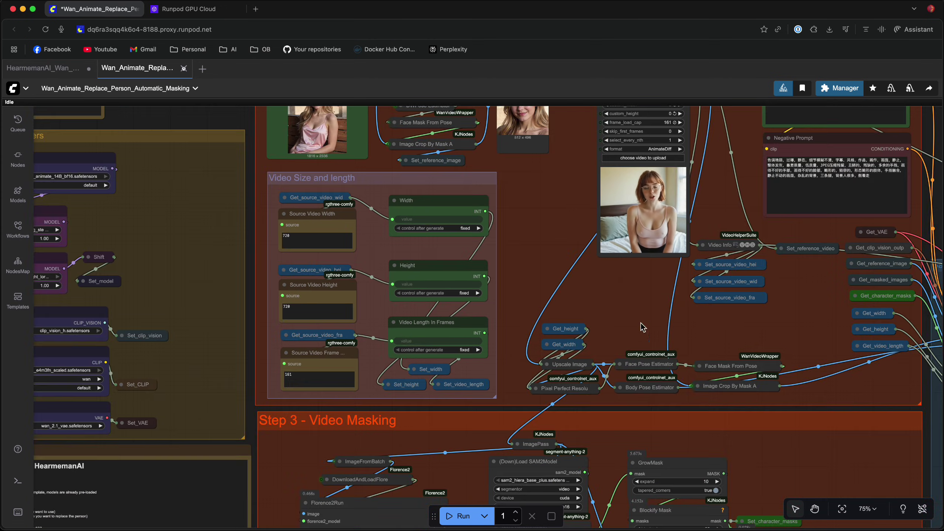
{"action": "left_click_drag", "start_coordinate": [643, 317], "coordinate": [594, 98]}
{"action": "left_click_drag", "start_coordinate": [736, 275], "coordinate": [731, 245]}
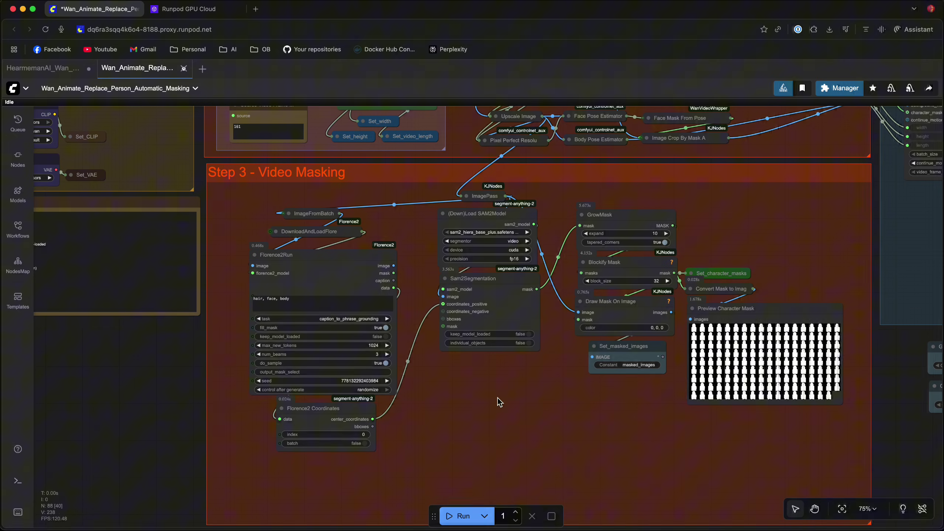
{"action": "scroll", "coordinate": [256, 325], "scroll_direction": "up", "scroll_amount": 7}
{"action": "left_click_drag", "start_coordinate": [209, 299], "coordinate": [247, 312]}
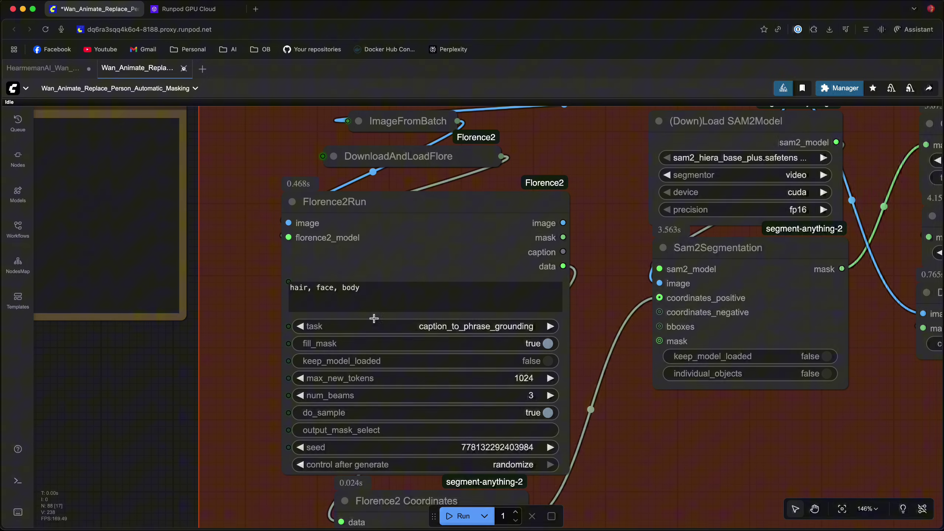
- Inspect the Preview Character Mask images and the Sam2Segmentation, GrowMask and Blockify Mask nodes of the masking group
{"action": "scroll", "coordinate": [512, 443], "scroll_direction": "right", "scroll_amount": 10}
{"action": "scroll", "coordinate": [665, 323], "scroll_direction": "up", "scroll_amount": 5}
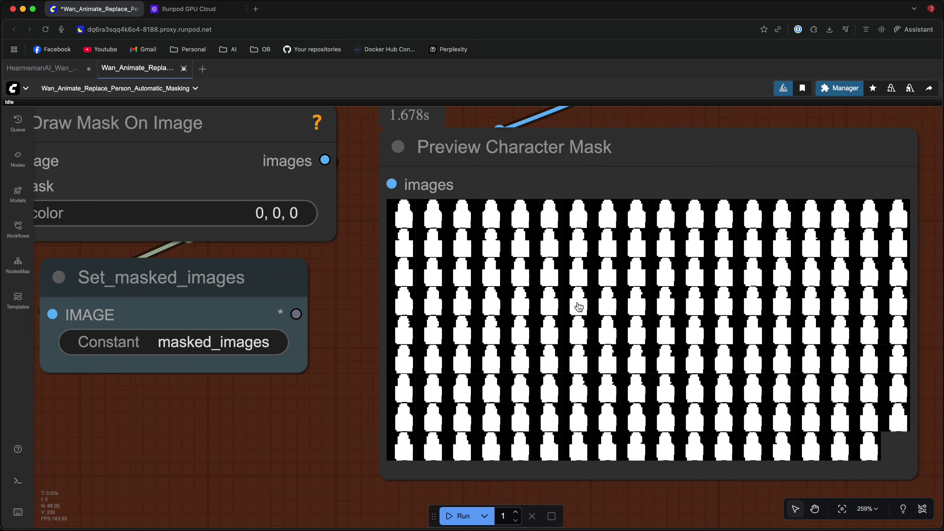
{"action": "scroll", "coordinate": [578, 307], "scroll_direction": "down", "scroll_amount": 5}
{"action": "scroll", "coordinate": [327, 417], "scroll_direction": "left", "scroll_amount": 10}
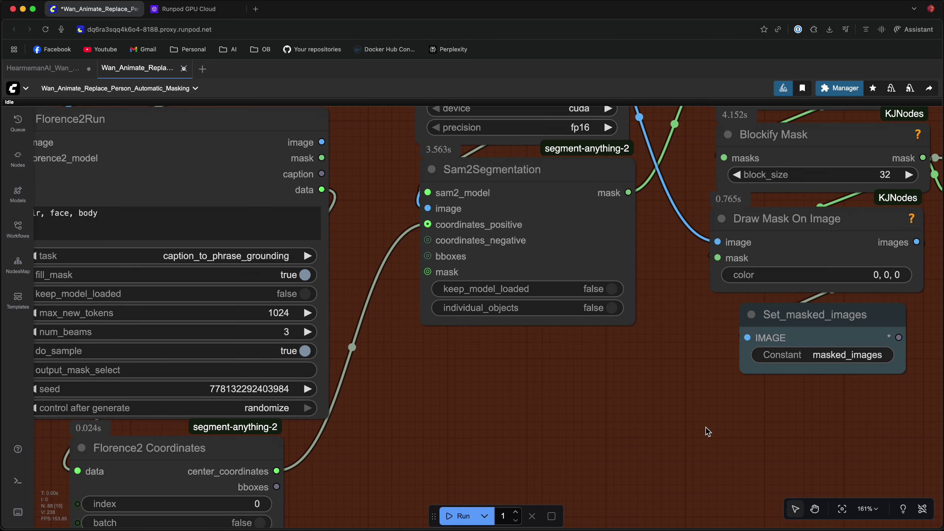
{"action": "scroll", "coordinate": [595, 421], "scroll_direction": "down", "scroll_amount": 4}
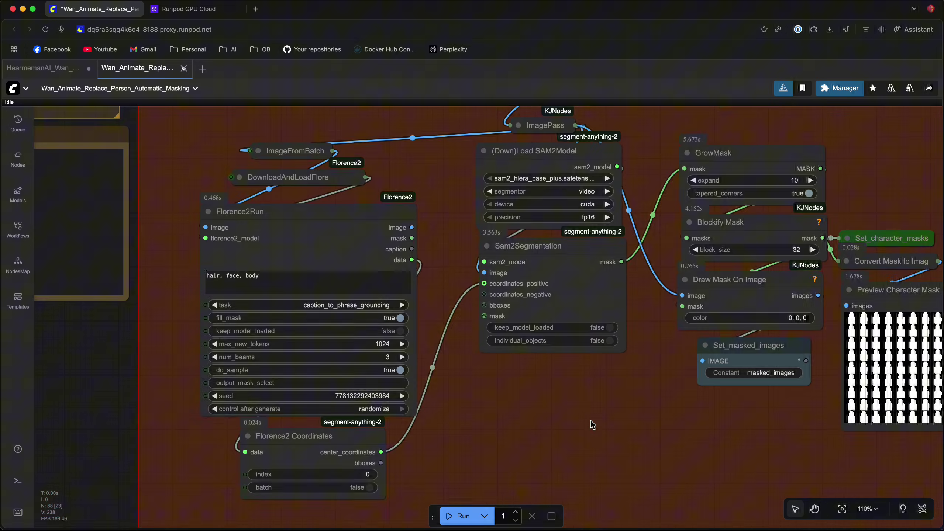
{"action": "scroll", "coordinate": [591, 417], "scroll_direction": "down", "scroll_amount": 2}
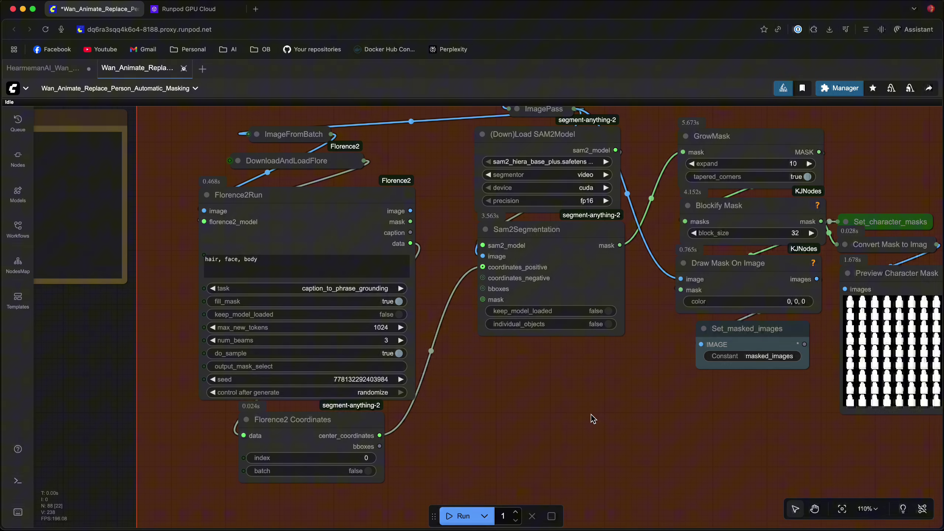
{"action": "left_click_drag", "start_coordinate": [591, 415], "coordinate": [244, 428]}
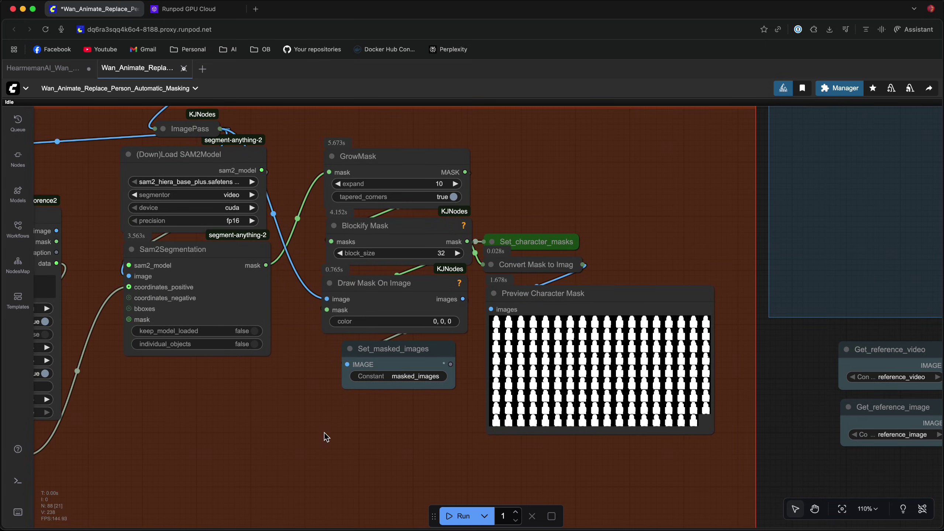
- Compare the source video, generated video and reference image side by side in the Video Combine node's preview
{"action": "scroll", "coordinate": [325, 434], "scroll_direction": "down", "scroll_amount": 6}
{"action": "left_click_drag", "start_coordinate": [621, 341], "coordinate": [502, 229]}
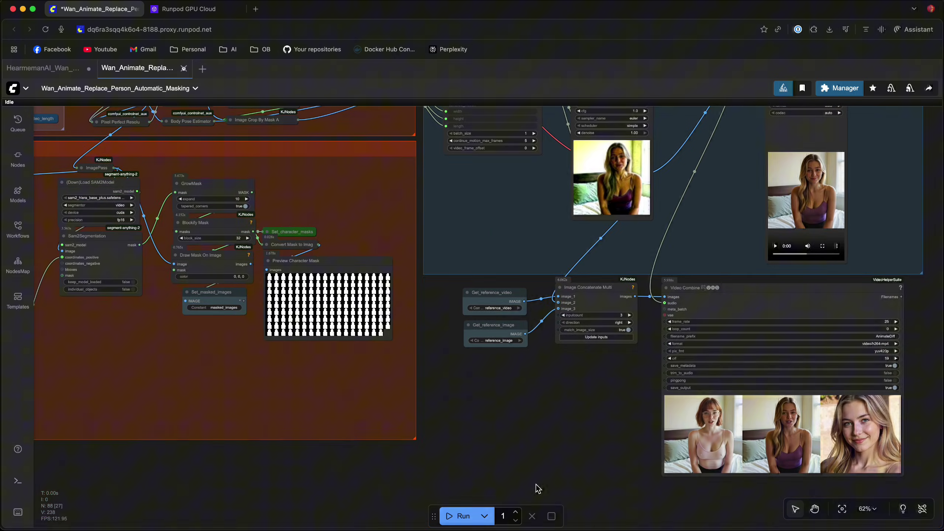
{"action": "left_click_drag", "start_coordinate": [544, 470], "coordinate": [318, 396]}
{"action": "scroll", "coordinate": [340, 407], "scroll_direction": "up", "scroll_amount": 9}
{"action": "left_click_drag", "start_coordinate": [458, 349], "coordinate": [136, 342]}
{"action": "scroll", "coordinate": [396, 461], "scroll_direction": "up", "scroll_amount": 2}
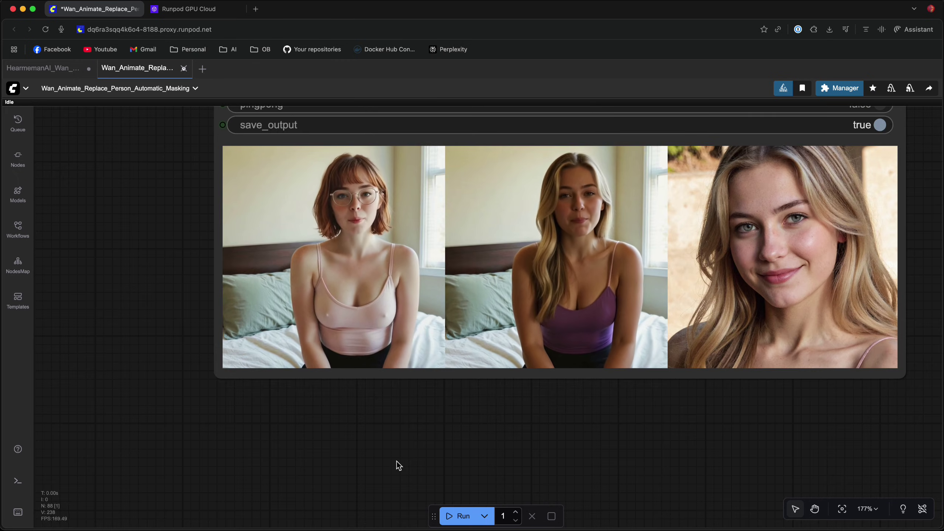
{"action": "left_click_drag", "start_coordinate": [396, 460], "coordinate": [375, 492]}
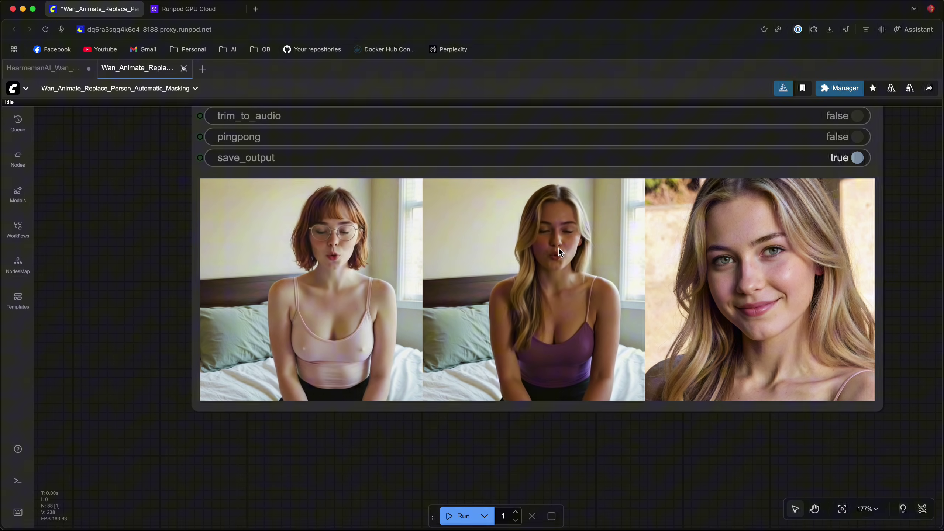
{"action": "scroll", "coordinate": [558, 248], "scroll_direction": "down", "scroll_amount": 3}
{"action": "scroll", "coordinate": [550, 250], "scroll_direction": "up", "scroll_amount": 4}
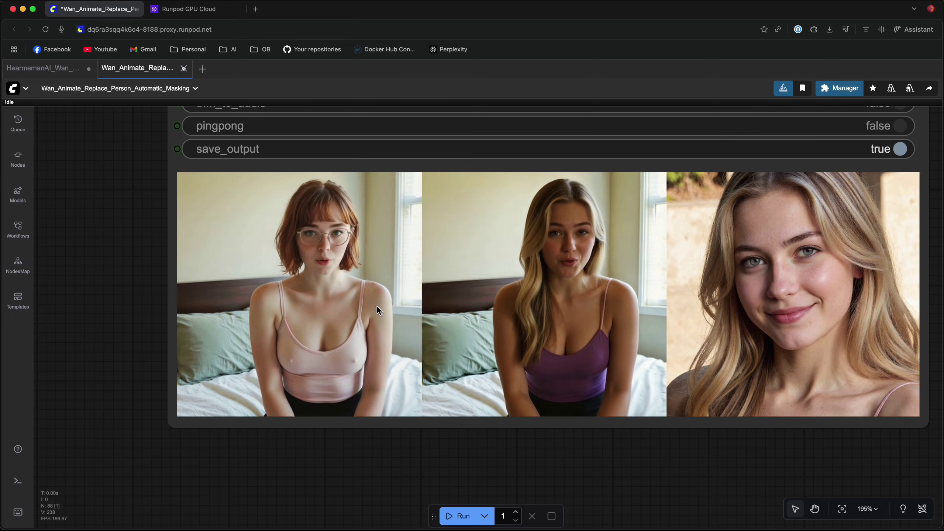
- Raise the GrowMask node's expand value to 15 and inspect the character mask preview
{"action": "scroll", "coordinate": [540, 269], "scroll_direction": "down", "scroll_amount": 6}
{"action": "left_click_drag", "start_coordinate": [324, 310], "coordinate": [599, 469]}
{"action": "left_click_drag", "start_coordinate": [391, 346], "coordinate": [381, 431]}
{"action": "scroll", "coordinate": [497, 182], "scroll_direction": "up", "scroll_amount": 6}
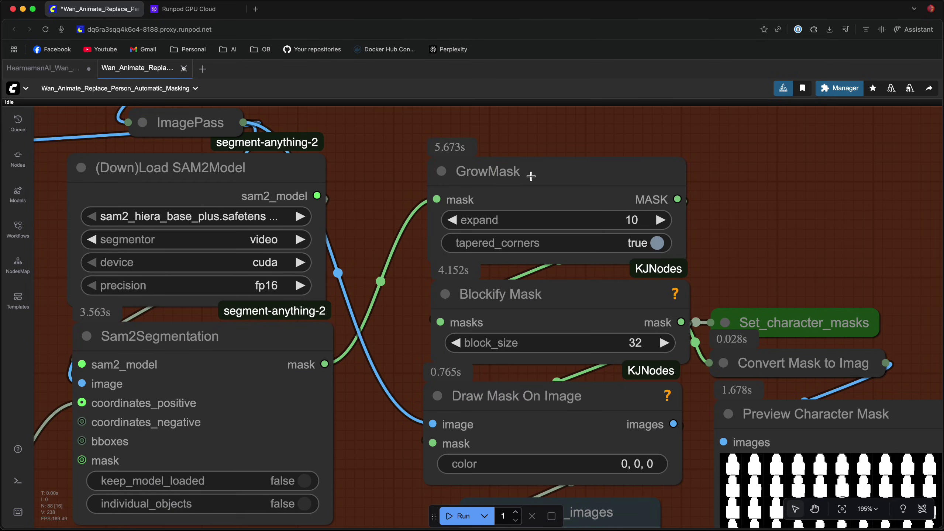
{"action": "left_click_drag", "start_coordinate": [730, 242], "coordinate": [660, 231]}
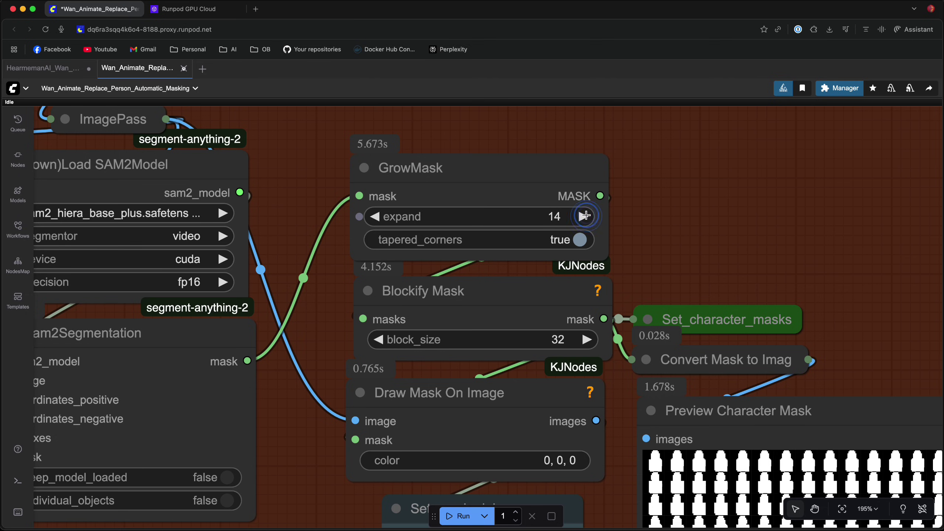
{"action": "left_click_drag", "start_coordinate": [679, 242], "coordinate": [480, 110]}
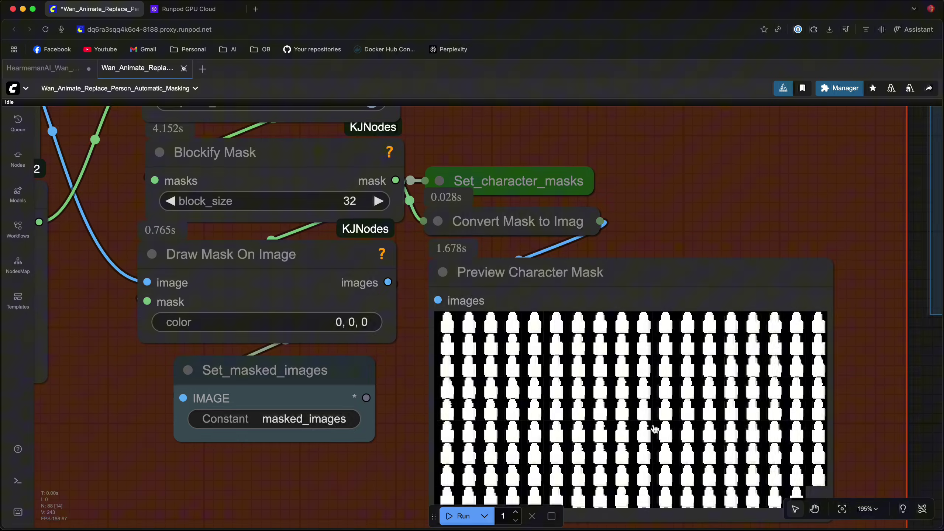
{"action": "scroll", "coordinate": [603, 375], "scroll_direction": "up", "scroll_amount": 5}
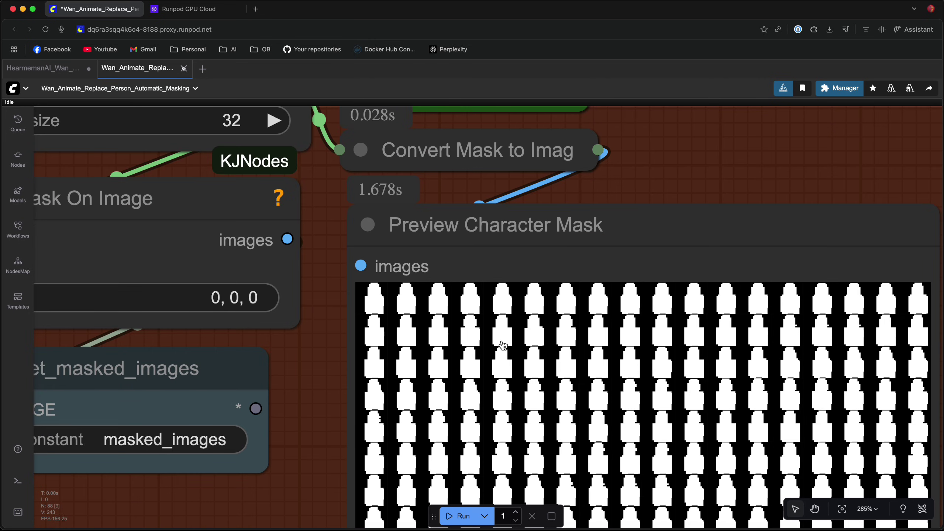
{"action": "scroll", "coordinate": [503, 345], "scroll_direction": "down", "scroll_amount": 5}
- Lower the expand value of the GrowMask node in the masking group
{"action": "left_click_drag", "start_coordinate": [399, 345], "coordinate": [445, 437]}
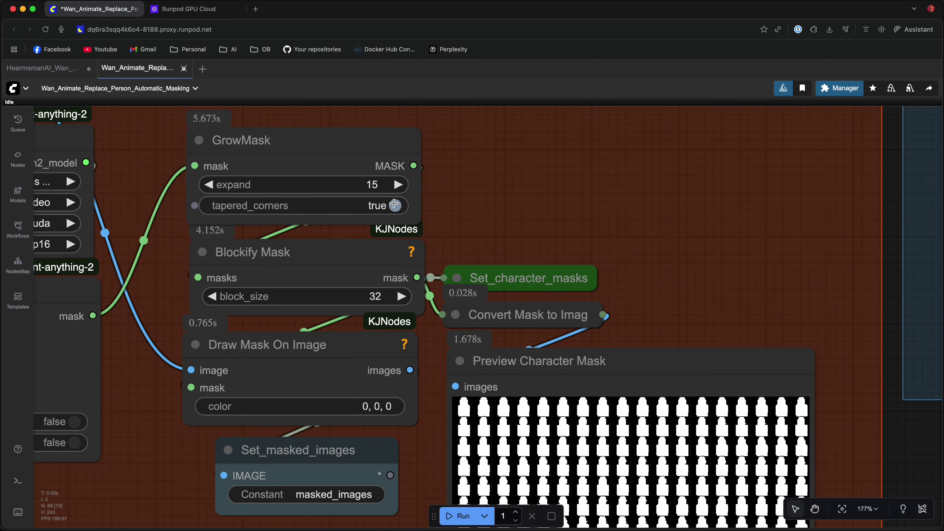
{"action": "left_click", "coordinate": [209, 184]}
{"action": "left_click", "coordinate": [208, 185]}
- Review the sampling nodes and the Video Combine node's settings and combined comparison preview
{"action": "scroll", "coordinate": [175, 371], "scroll_direction": "down", "scroll_amount": 4}
{"action": "left_click_drag", "start_coordinate": [150, 430], "coordinate": [239, 480]}
{"action": "left_click_drag", "start_coordinate": [563, 250], "coordinate": [579, 342]}
{"action": "scroll", "coordinate": [583, 340], "scroll_direction": "down", "scroll_amount": 6}
{"action": "left_click_drag", "start_coordinate": [571, 206], "coordinate": [320, 239]}
{"action": "left_click_drag", "start_coordinate": [556, 402], "coordinate": [443, 391]}
{"action": "left_click_drag", "start_coordinate": [366, 361], "coordinate": [205, 286]}
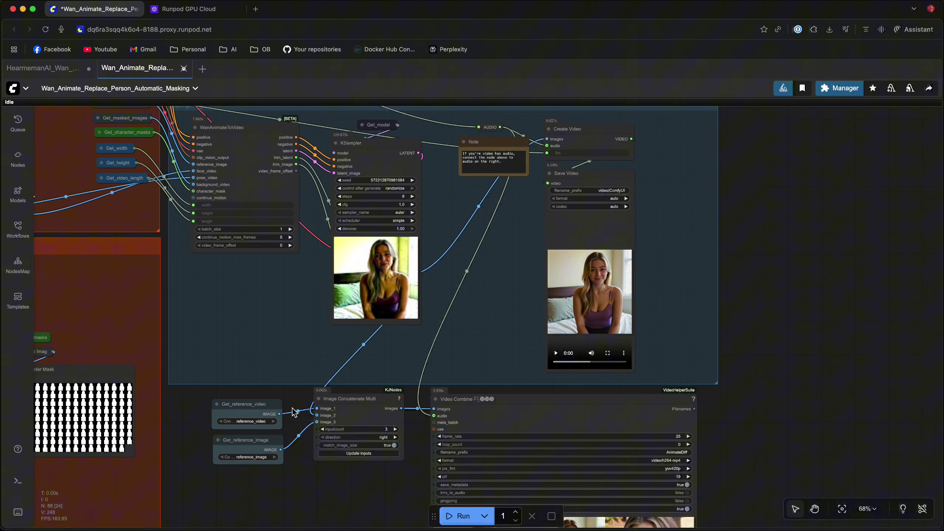
{"action": "left_click_drag", "start_coordinate": [312, 476], "coordinate": [212, 308]}
{"action": "scroll", "coordinate": [577, 419], "scroll_direction": "up", "scroll_amount": 6}
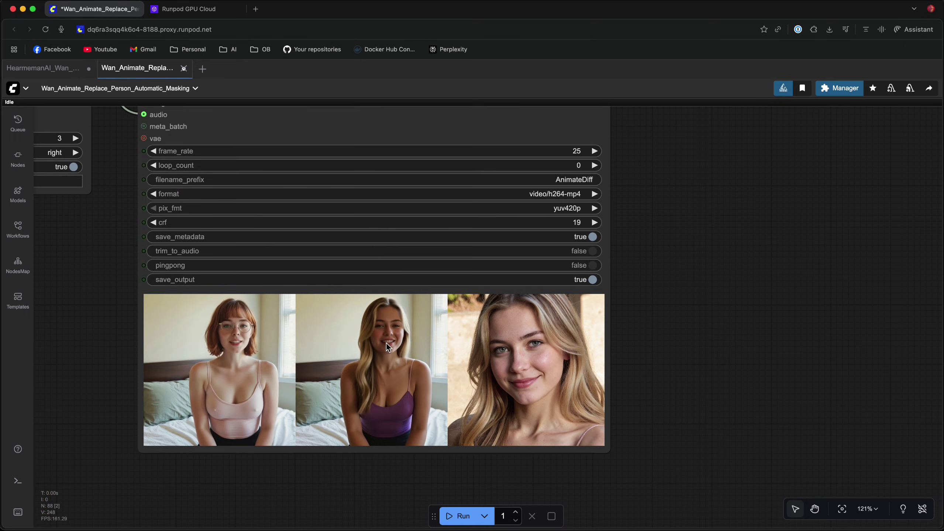
{"action": "scroll", "coordinate": [383, 364], "scroll_direction": "down", "scroll_amount": 2}
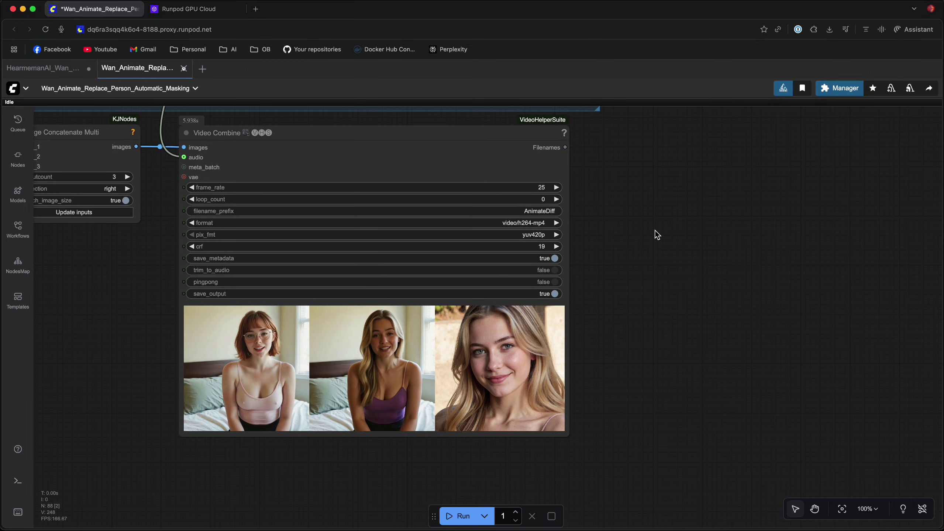
- Open the download and playback options of the generated video in the Save Video node
{"action": "left_click_drag", "start_coordinate": [655, 230], "coordinate": [742, 386]}
{"action": "left_click_drag", "start_coordinate": [597, 163], "coordinate": [651, 311]}
{"action": "scroll", "coordinate": [656, 316], "scroll_direction": "up", "scroll_amount": 4}
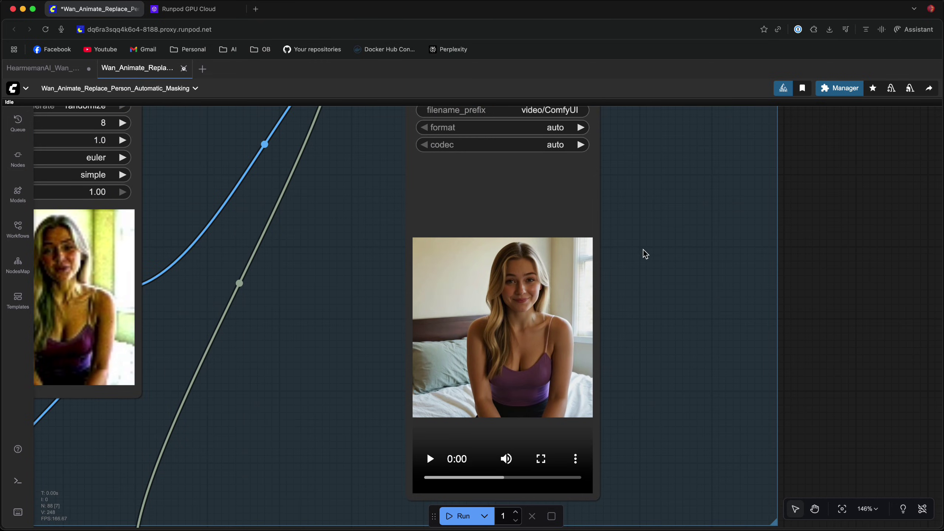
{"action": "left_click_drag", "start_coordinate": [643, 249], "coordinate": [642, 300]}
{"action": "left_click_drag", "start_coordinate": [625, 403], "coordinate": [633, 321]}
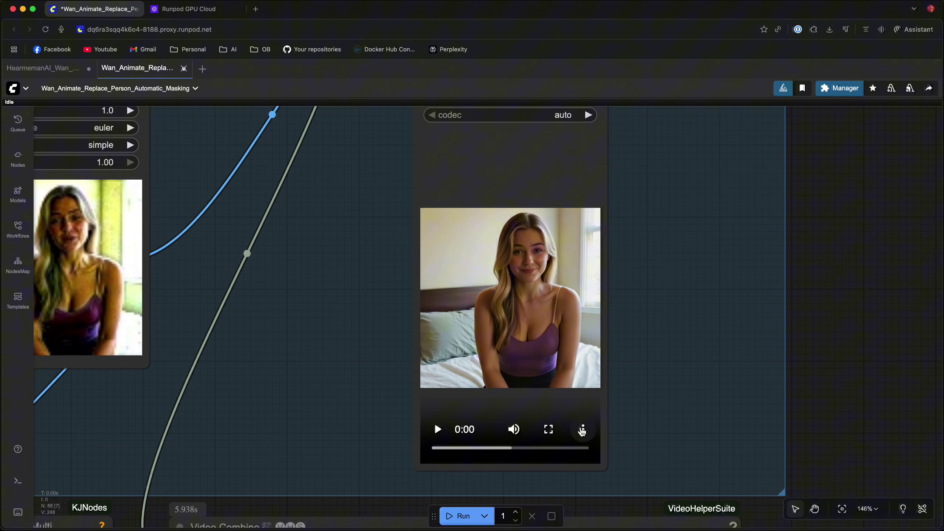
{"action": "left_click", "coordinate": [582, 431]}
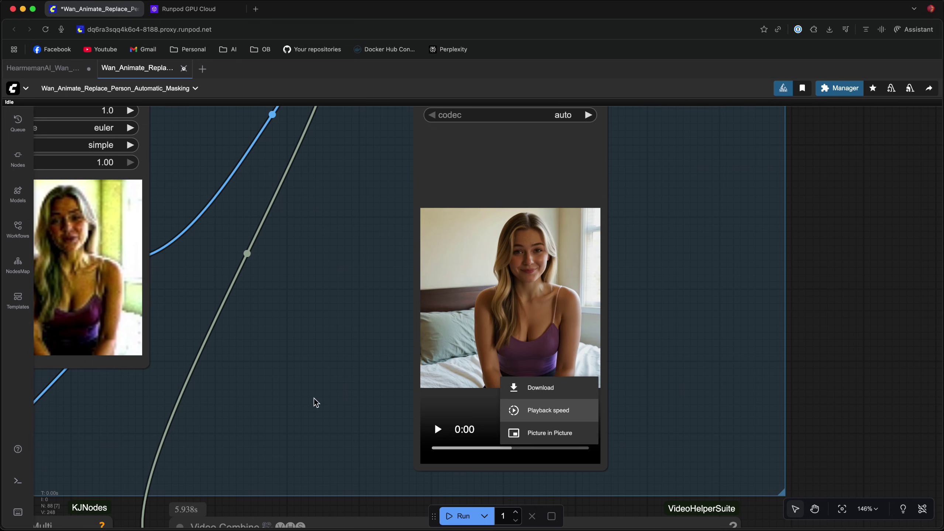
- Close the generated video's options and look over the sampling and output nodes of the person-replacement workflow
{"action": "left_click", "coordinate": [288, 358]}
{"action": "scroll", "coordinate": [278, 362], "scroll_direction": "down", "scroll_amount": 10}
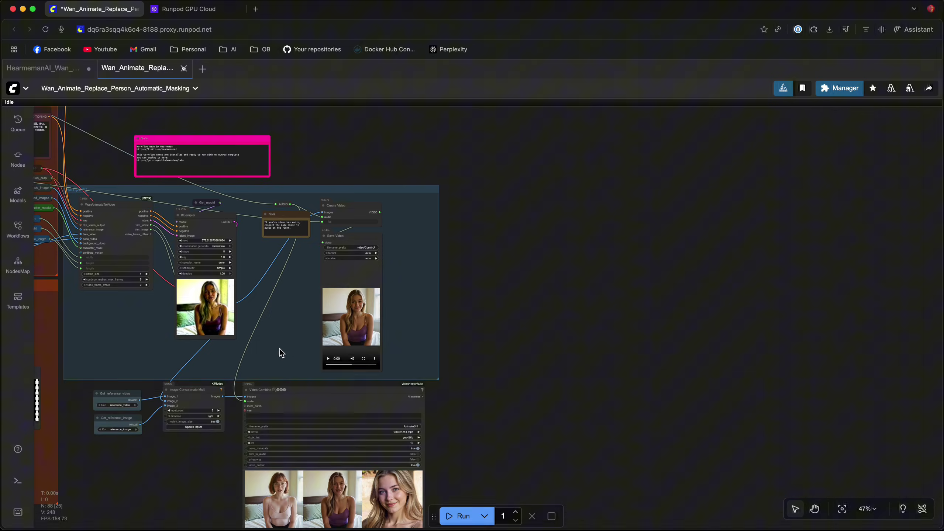
{"action": "left_click_drag", "start_coordinate": [279, 349], "coordinate": [587, 287]}
{"action": "scroll", "coordinate": [445, 334], "scroll_direction": "down", "scroll_amount": 2}
{"action": "left_click_drag", "start_coordinate": [283, 384], "coordinate": [481, 453]}
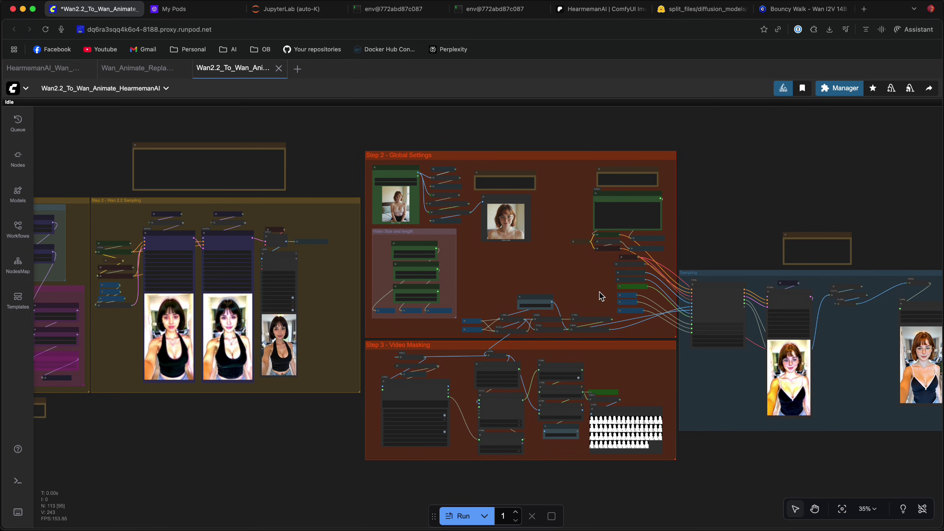
- Read the positive prompt and its recommendation note in the Global Settings group of the Wan2.2_To_Wan_Animate_HearmemanAI workflow
{"action": "scroll", "coordinate": [597, 296], "scroll_direction": "up", "scroll_amount": 10}
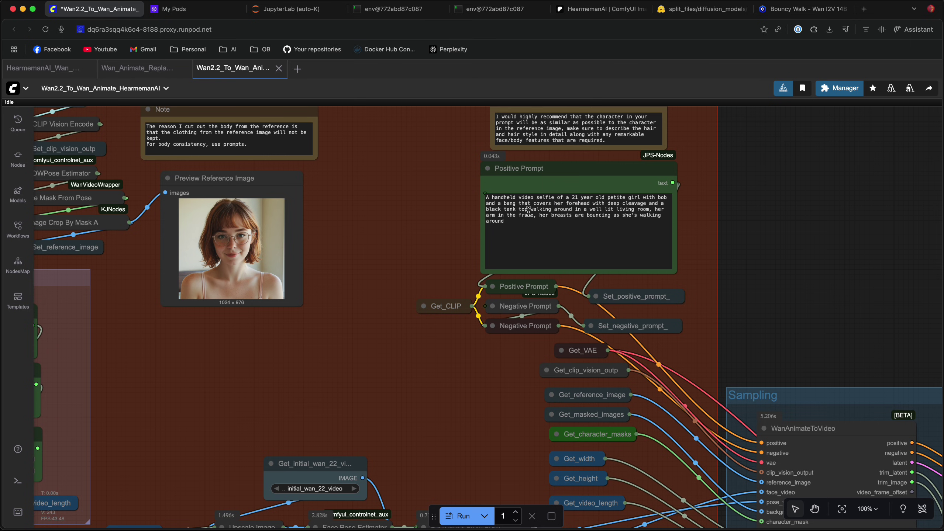
{"action": "left_click_drag", "start_coordinate": [277, 405], "coordinate": [834, 249]}
{"action": "scroll", "coordinate": [378, 376], "scroll_direction": "down", "scroll_amount": 5}
{"action": "scroll", "coordinate": [480, 335], "scroll_direction": "left", "scroll_amount": 5}
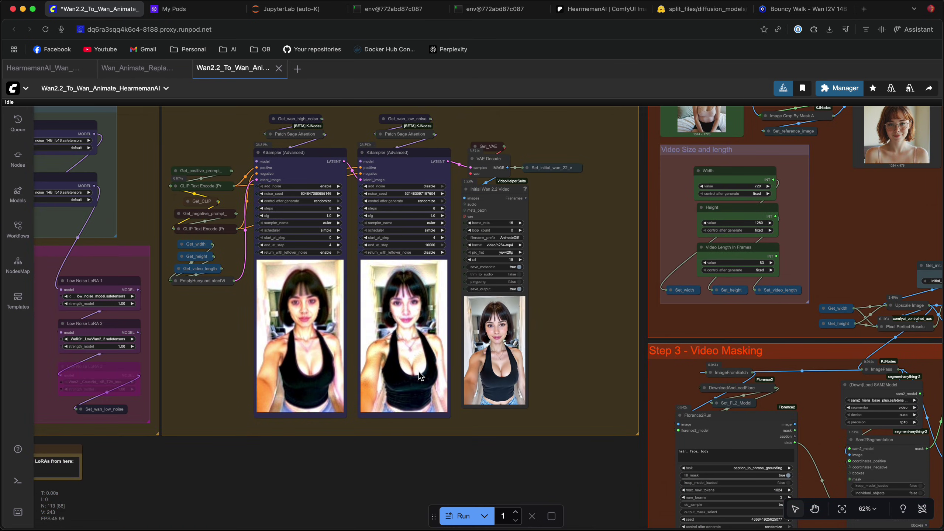
- Review the high noise and low noise LoRAs in the optional Wan 2.2 LoRA loaders group
{"action": "scroll", "coordinate": [420, 377], "scroll_direction": "left", "scroll_amount": 3}
{"action": "scroll", "coordinate": [348, 326], "scroll_direction": "up", "scroll_amount": 5}
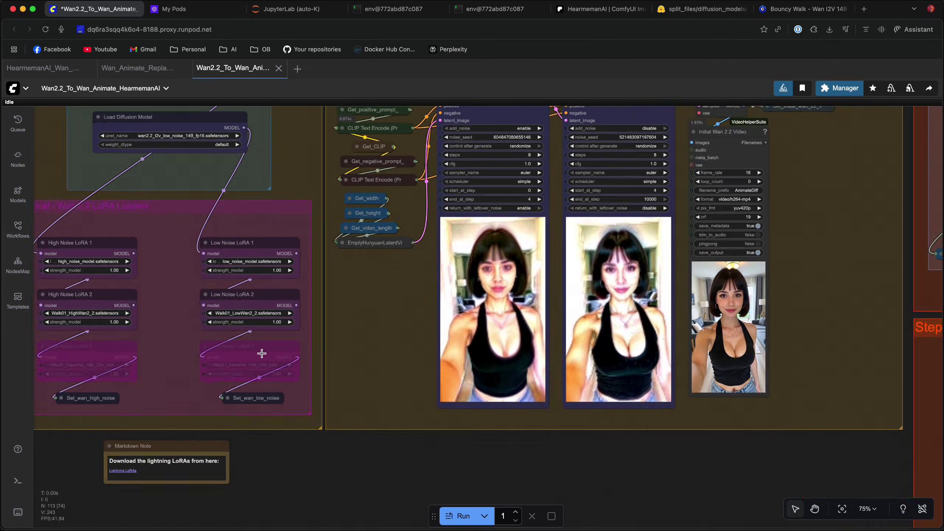
{"action": "left_click_drag", "start_coordinate": [133, 323], "coordinate": [270, 331]}
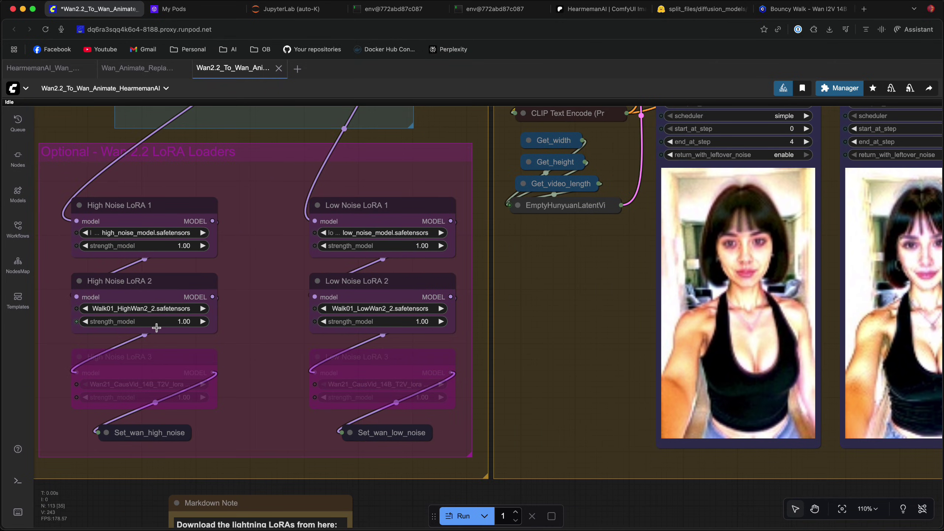
- Examine the Initial Wan 2.2 Video preview alongside the two KSampler previews in the Wan 2.2 sampling group
{"action": "scroll", "coordinate": [258, 330], "scroll_direction": "down", "scroll_amount": 2}
{"action": "left_click_drag", "start_coordinate": [529, 337], "coordinate": [96, 344]}
{"action": "scroll", "coordinate": [491, 340], "scroll_direction": "up", "scroll_amount": 5}
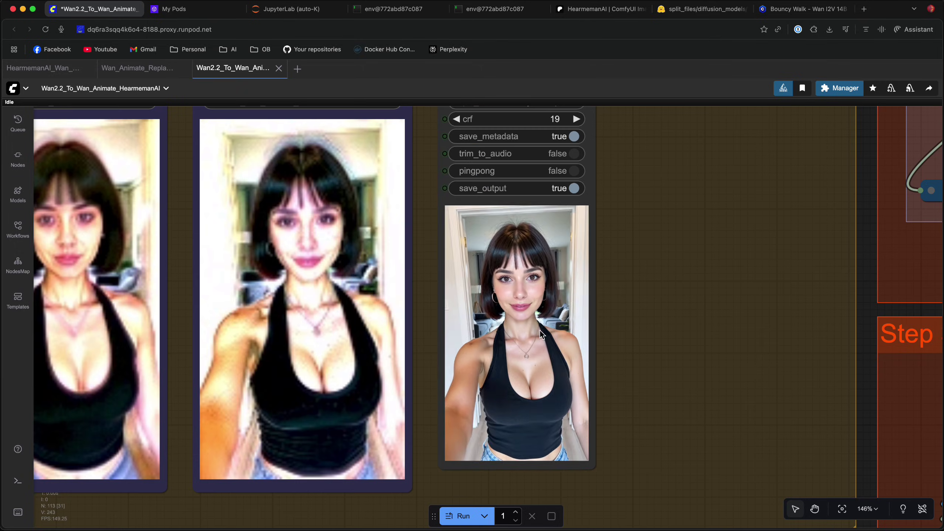
{"action": "scroll", "coordinate": [613, 327], "scroll_direction": "down", "scroll_amount": 5}
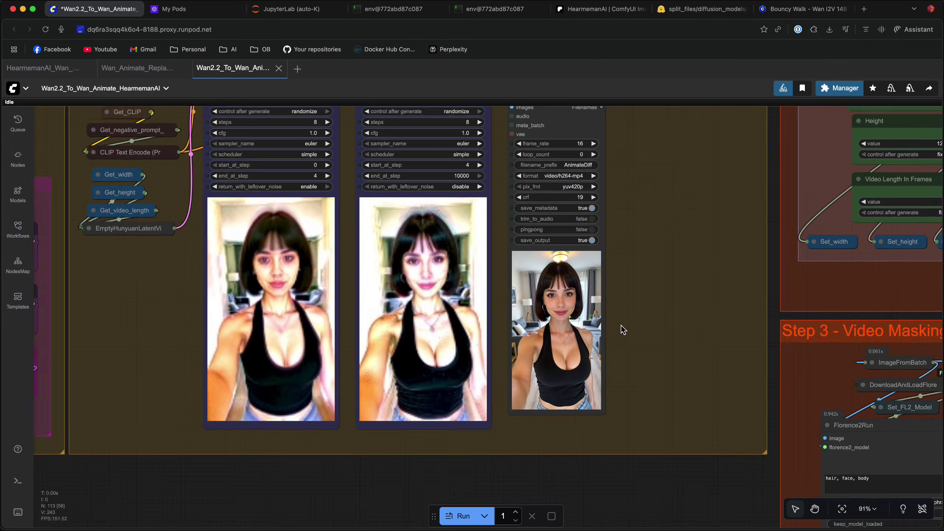
{"action": "scroll", "coordinate": [600, 313], "scroll_direction": "down", "scroll_amount": 1}
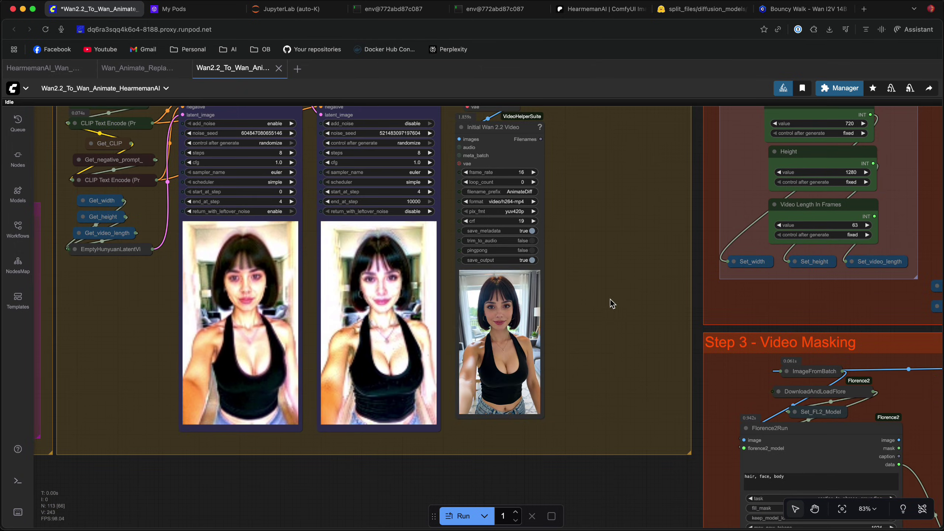
- Inspect the reference image in the Global Settings group, along with the video size and masking nodes
{"action": "scroll", "coordinate": [610, 301], "scroll_direction": "up", "scroll_amount": 6}
{"action": "scroll", "coordinate": [629, 250], "scroll_direction": "up", "scroll_amount": 8}
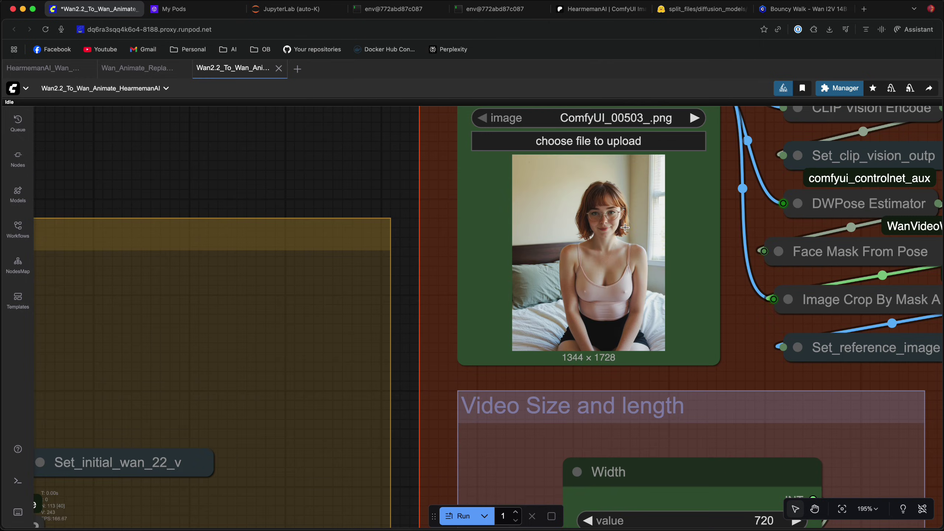
{"action": "scroll", "coordinate": [625, 234], "scroll_direction": "down", "scroll_amount": 12}
{"action": "left_click_drag", "start_coordinate": [790, 354], "coordinate": [352, 213]}
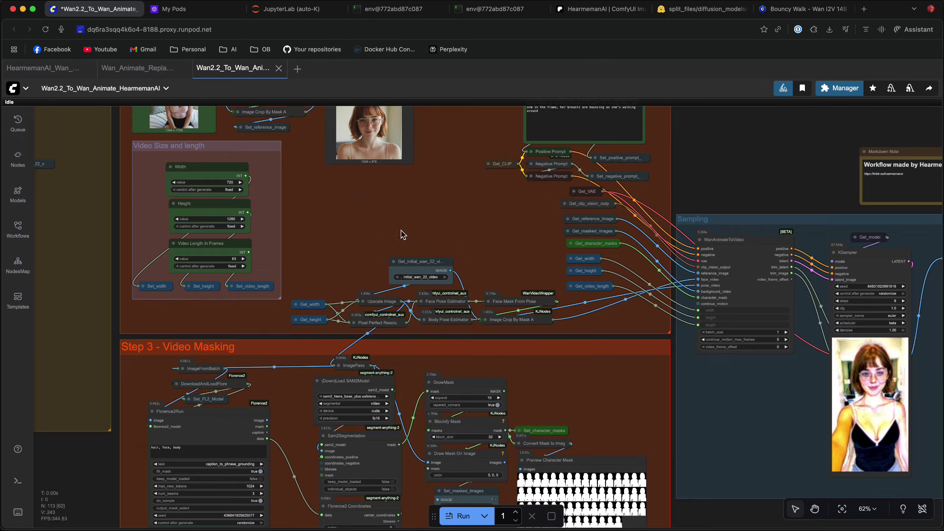
- Watch the final video in the Save Video node of the Sampling group and compare it with the workflow's input nodes
{"action": "left_click_drag", "start_coordinate": [614, 409], "coordinate": [154, 340]}
{"action": "scroll", "coordinate": [680, 316], "scroll_direction": "up", "scroll_amount": 10}
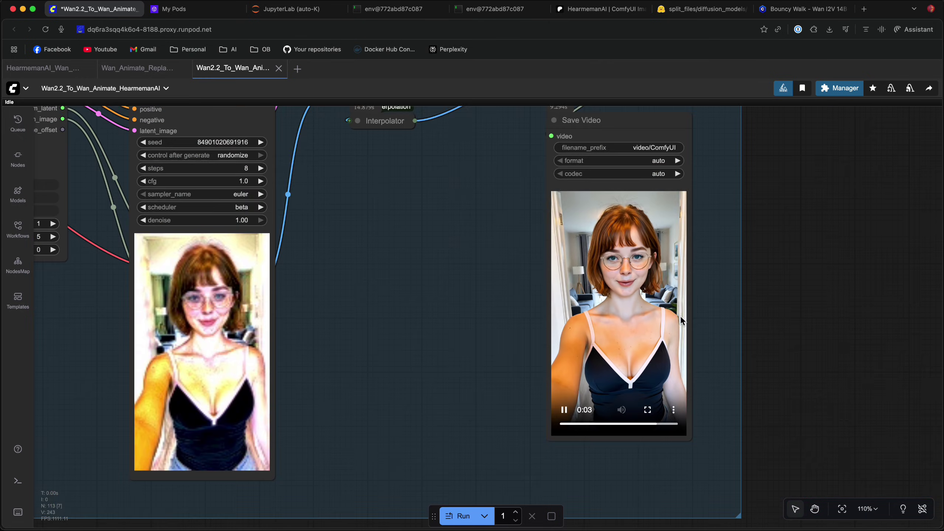
{"action": "left_click_drag", "start_coordinate": [718, 301], "coordinate": [647, 309]}
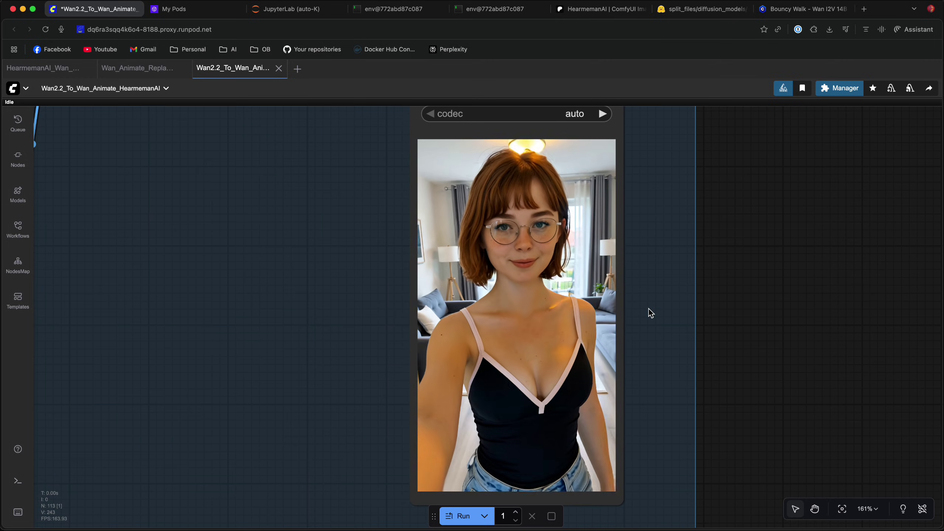
{"action": "mouse_move", "coordinate": [601, 308]}
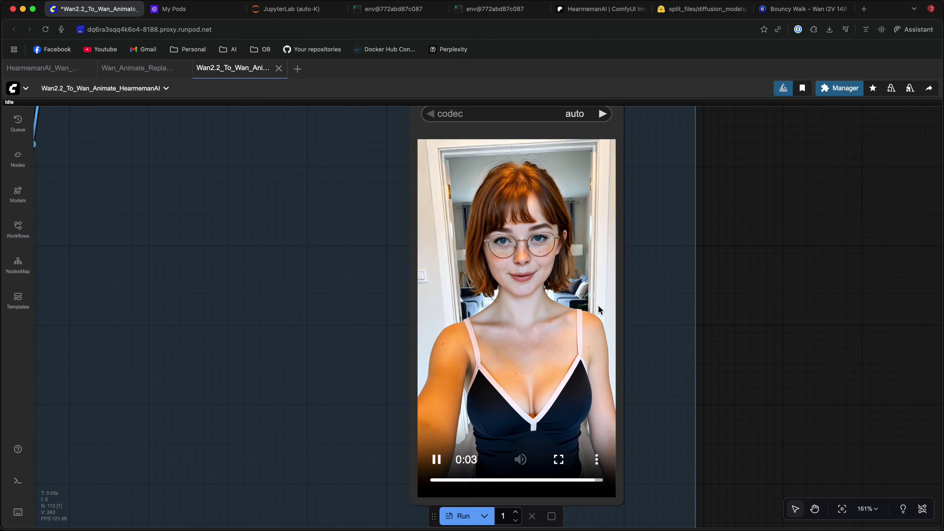
{"action": "scroll", "coordinate": [589, 309], "scroll_direction": "down", "scroll_amount": 10}
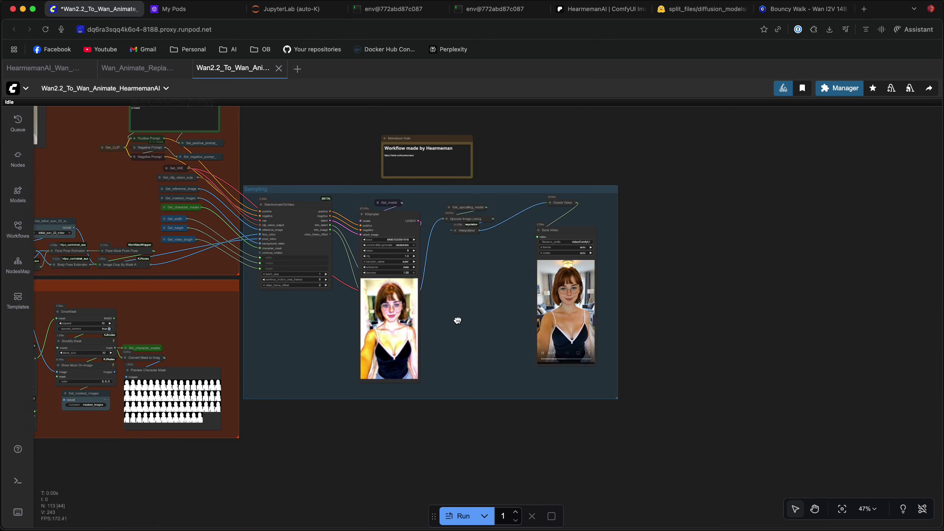
{"action": "left_click_drag", "start_coordinate": [457, 320], "coordinate": [833, 355]}
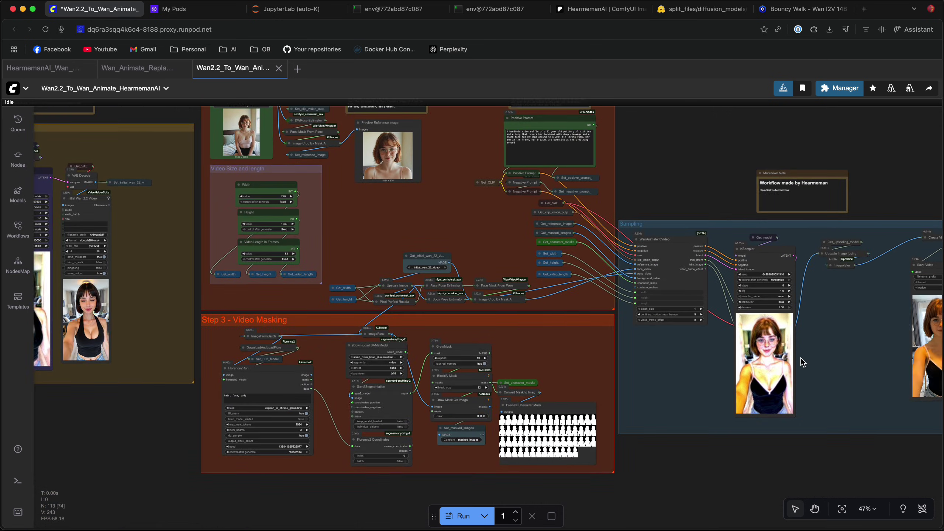